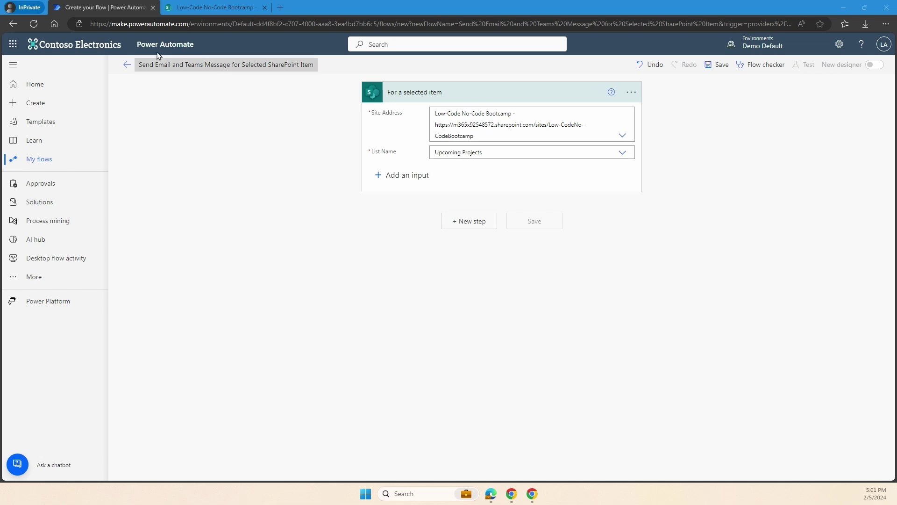
# In the SharePoint Upcoming Projects list, select the Canvas App - Check In item and view its Automate options
pyautogui.click(213, 11)
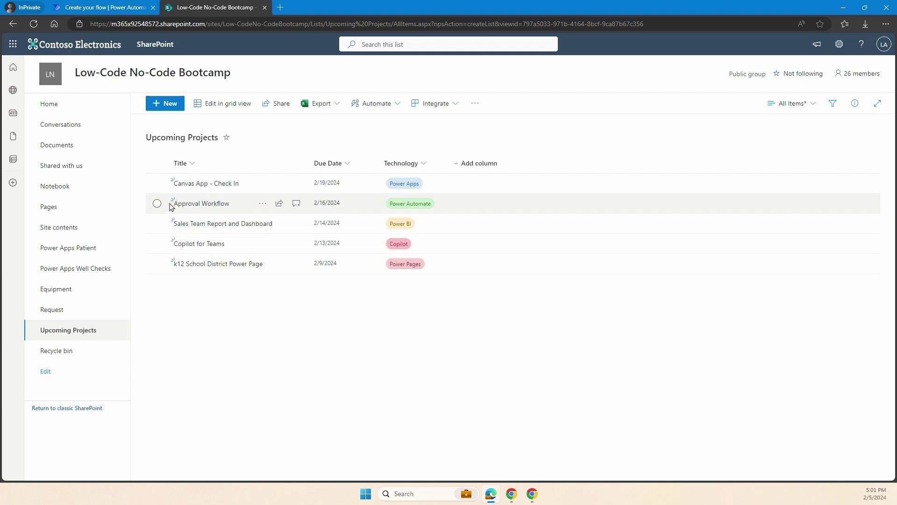
pyautogui.click(157, 183)
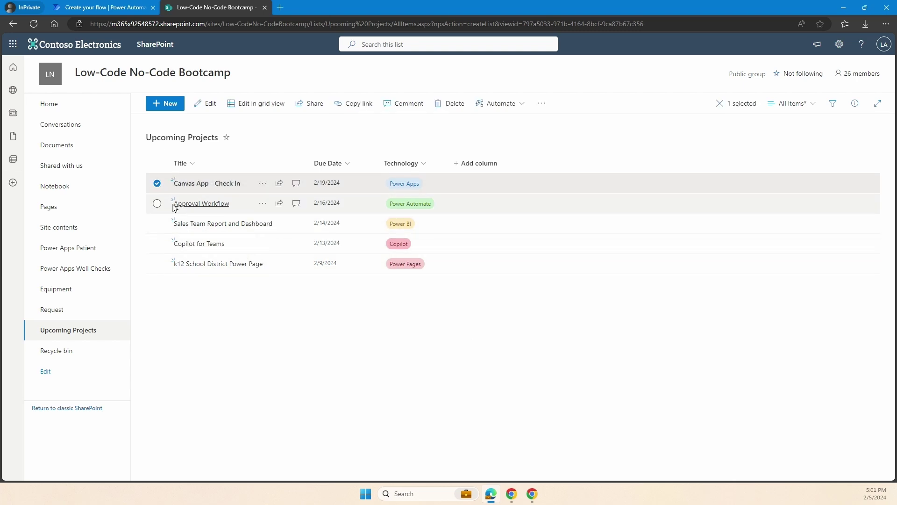
pyautogui.click(525, 108)
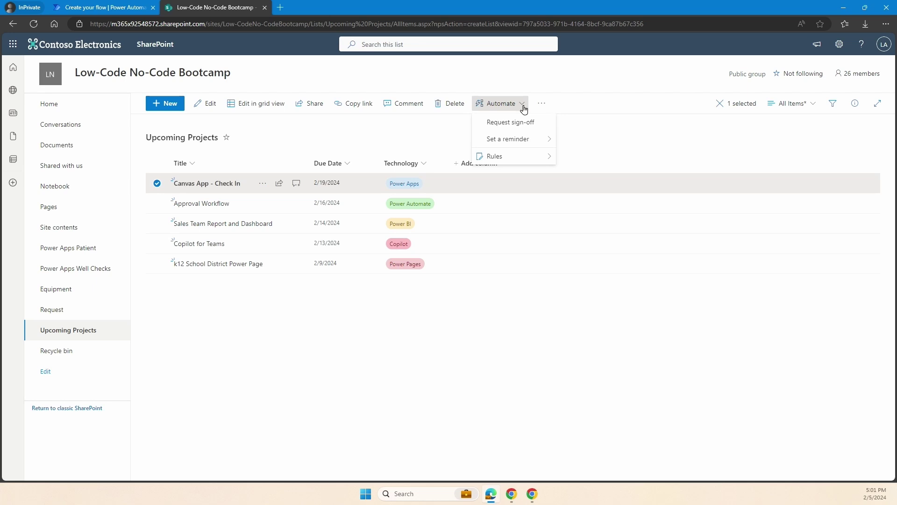
pyautogui.click(524, 105)
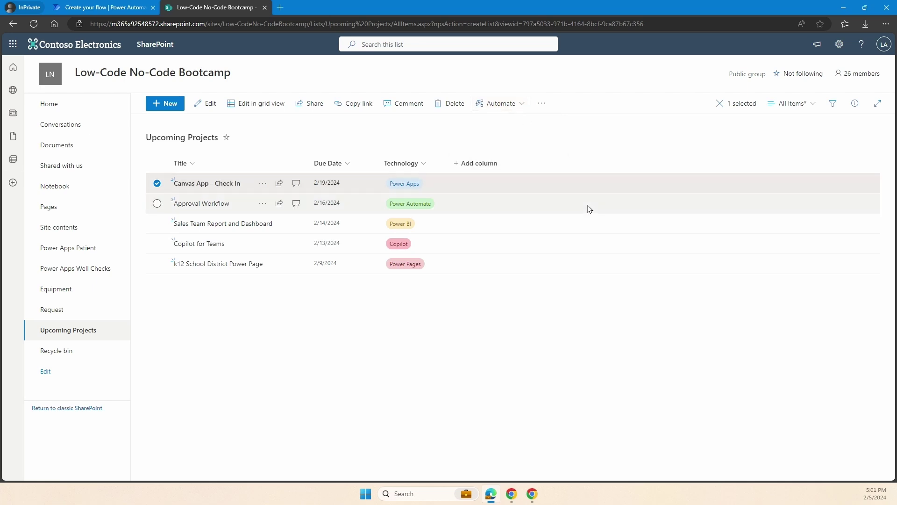
# Go back to the Power Automate flow designer tab
pyautogui.click(107, 9)
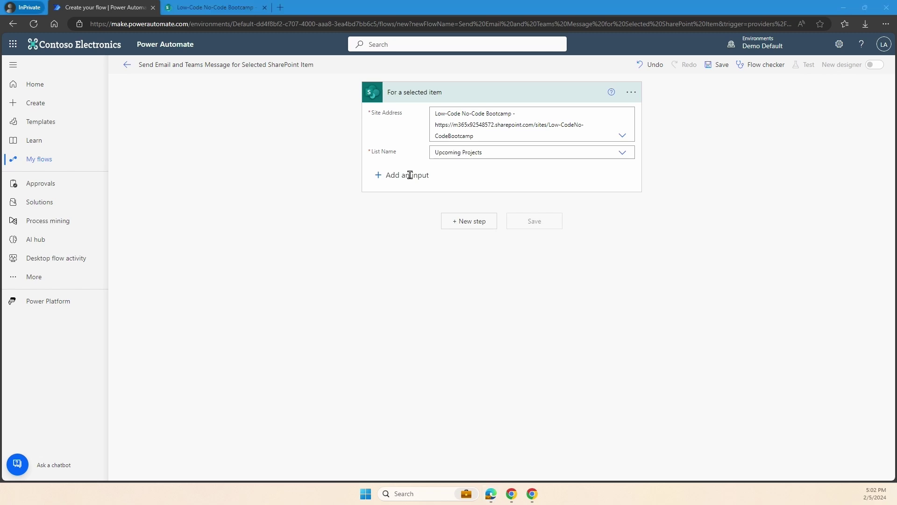
# Add an email input titled 'Email to Send to' to the selected-item trigger
pyautogui.click(374, 175)
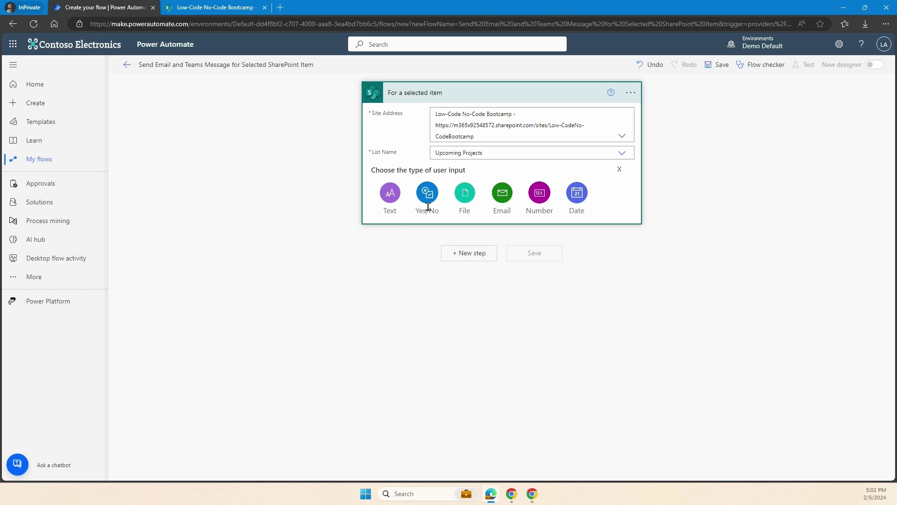
pyautogui.click(502, 193)
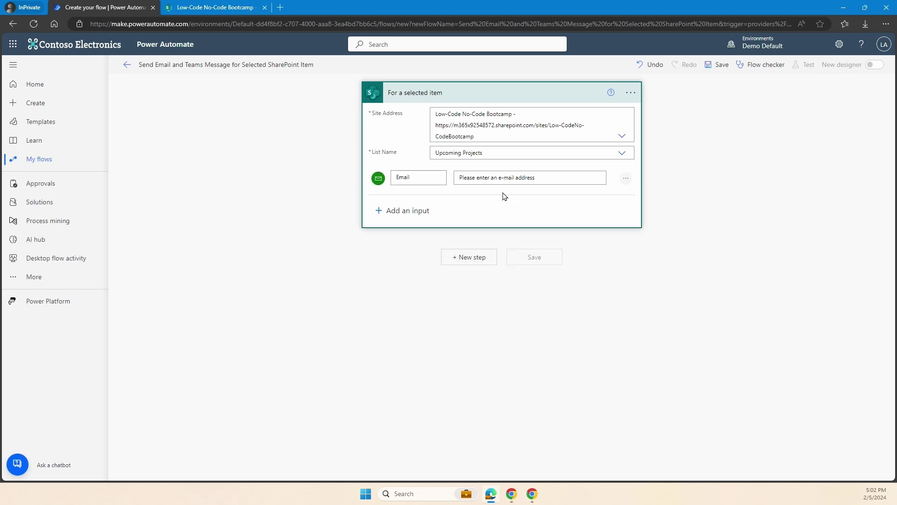
pyautogui.click(419, 175)
pyautogui.write('to Send to')
pyautogui.click(427, 178)
pyautogui.click(387, 211)
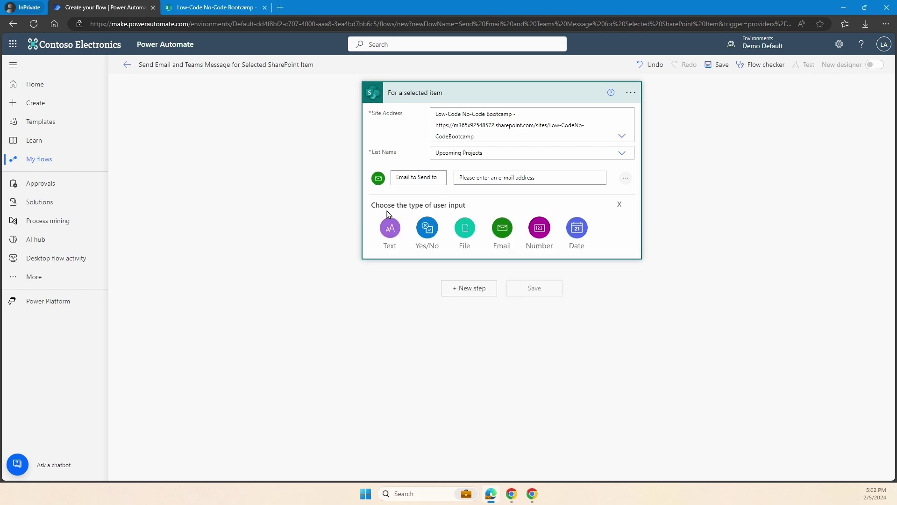
# Add two yes/no inputs to the trigger, titled 'Teams?' and 'Email?'
pyautogui.click(426, 233)
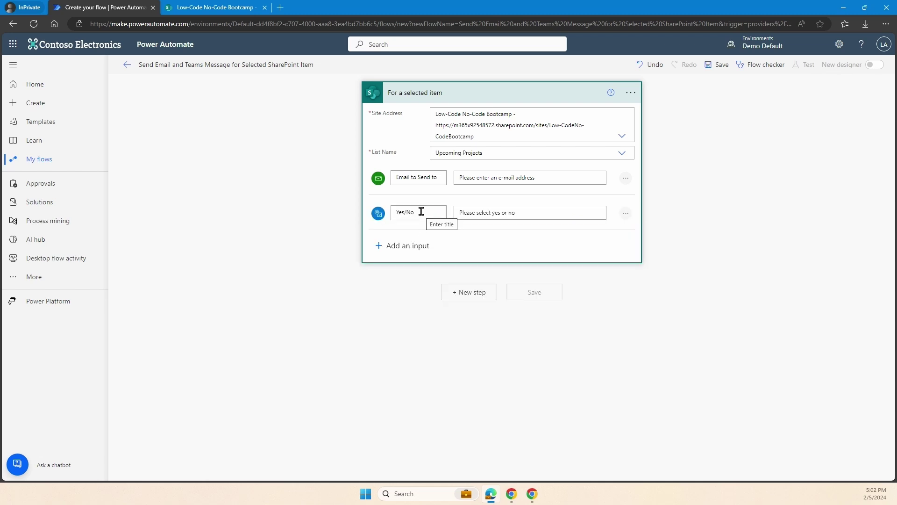
pyautogui.click(421, 211)
pyautogui.write('Teams?')
pyautogui.click(392, 245)
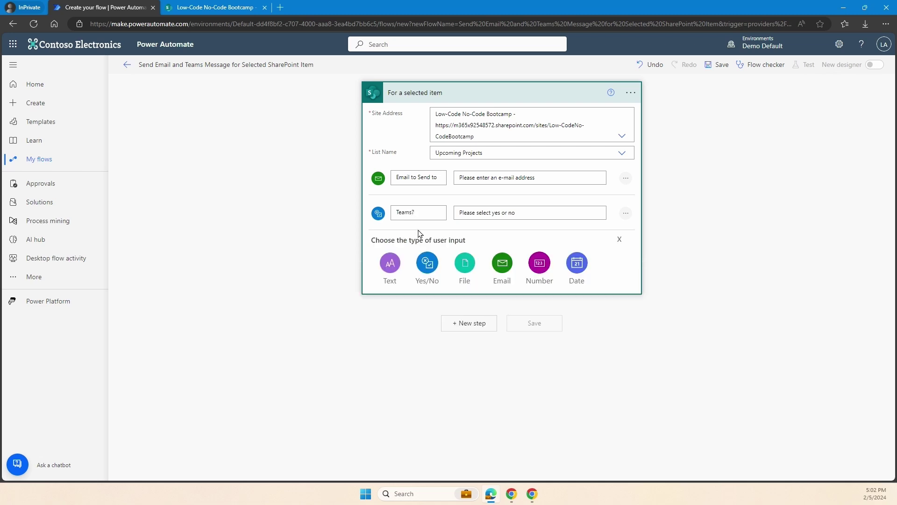
pyautogui.click(422, 262)
pyautogui.write('Email?')
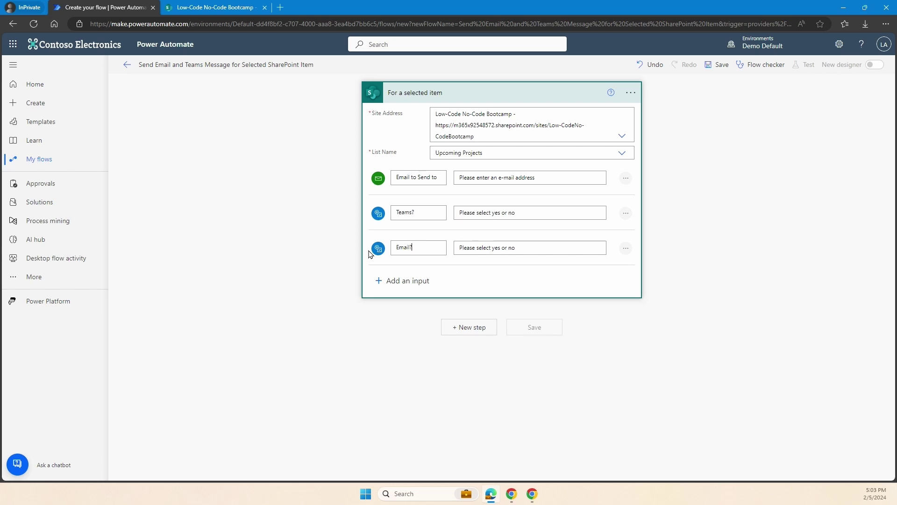
# Add a text input named 'Comments' to the trigger
pyautogui.click(386, 279)
pyautogui.click(389, 298)
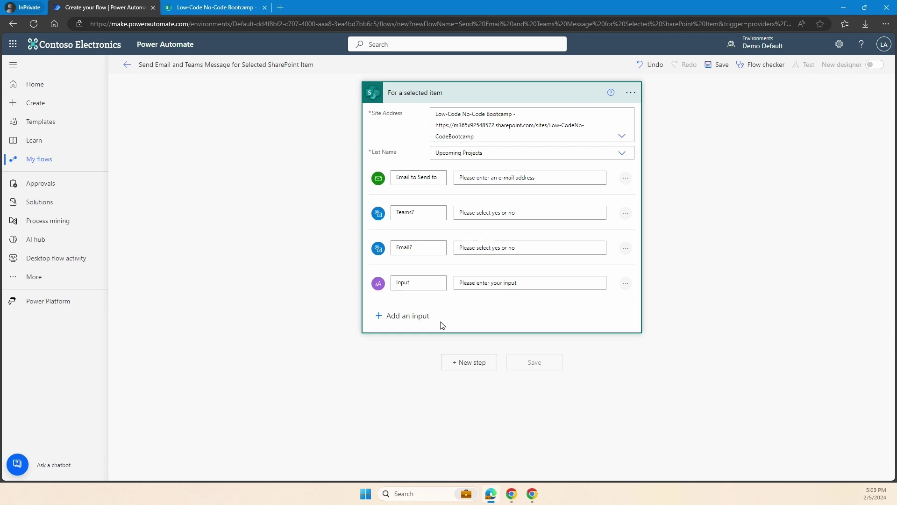
pyautogui.moveTo(408, 282); pyautogui.dragTo(377, 282)
pyautogui.write('Comments')
# Add a SharePoint Get item step on the Upcoming Projects list, with Id set to the selected item's ID
pyautogui.click(479, 364)
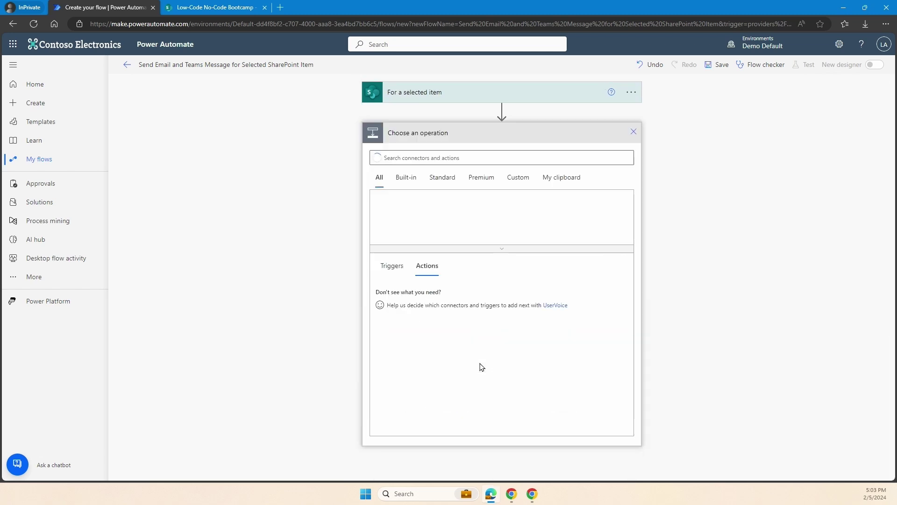
pyautogui.write('get item')
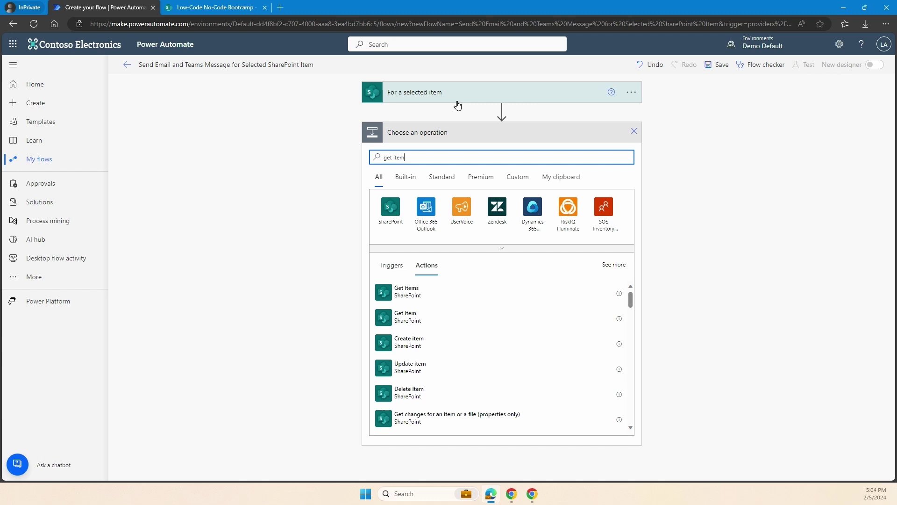
pyautogui.click(220, 8)
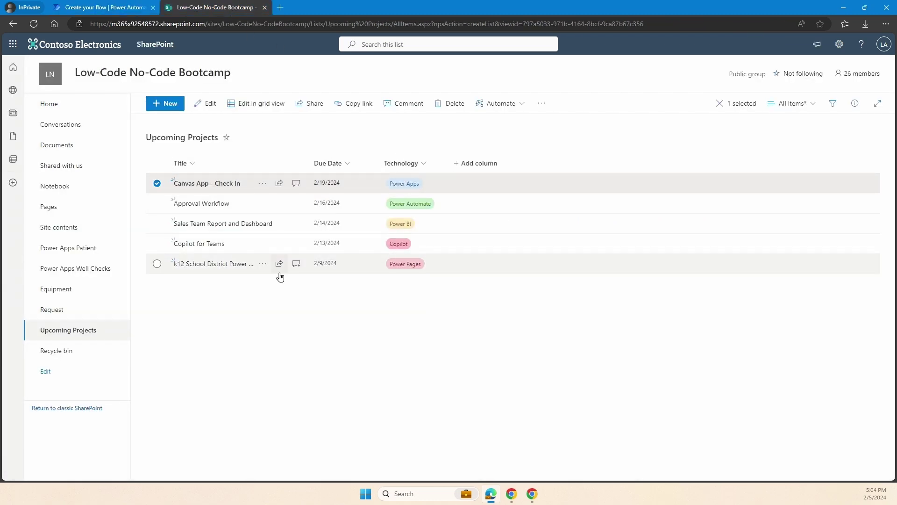
pyautogui.click(111, 8)
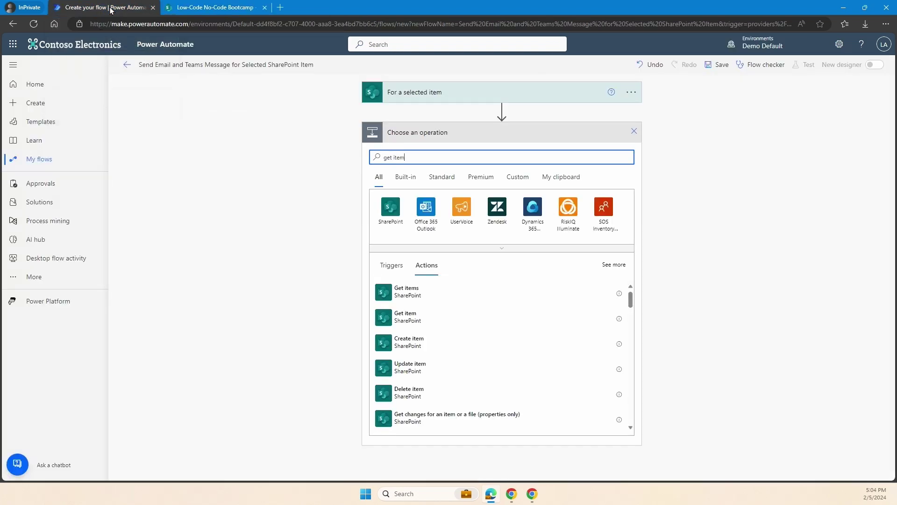
pyautogui.click(442, 320)
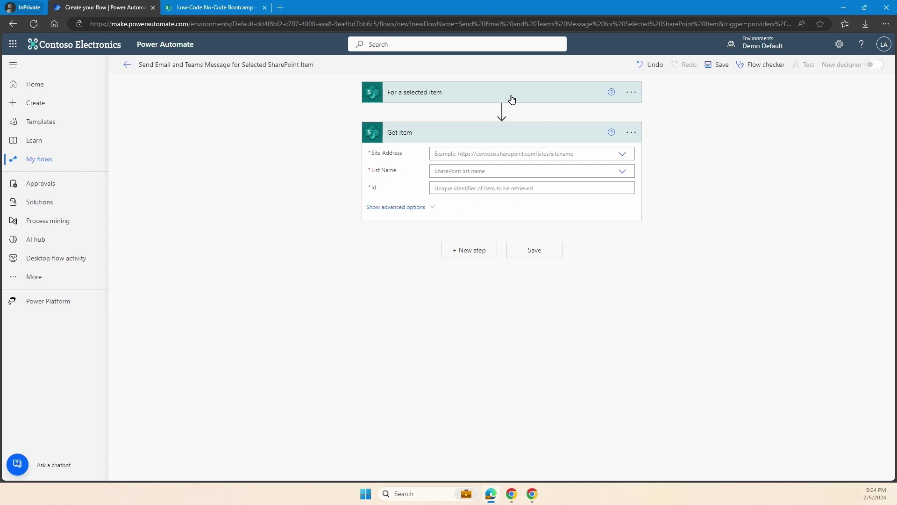
pyautogui.click(514, 209)
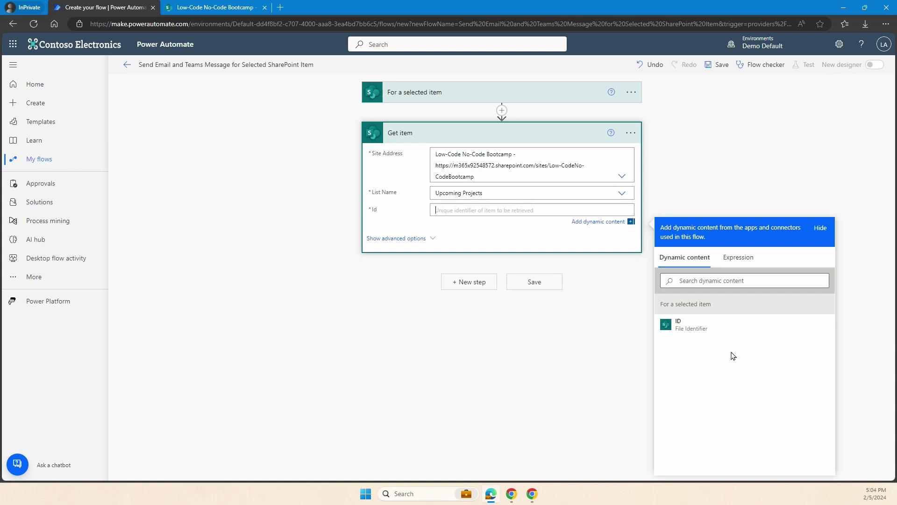
pyautogui.click(718, 328)
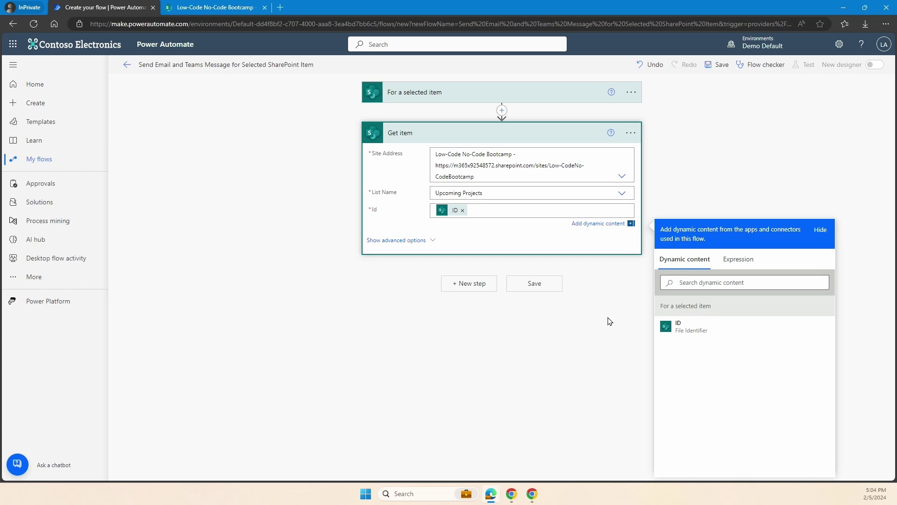
pyautogui.click(534, 89)
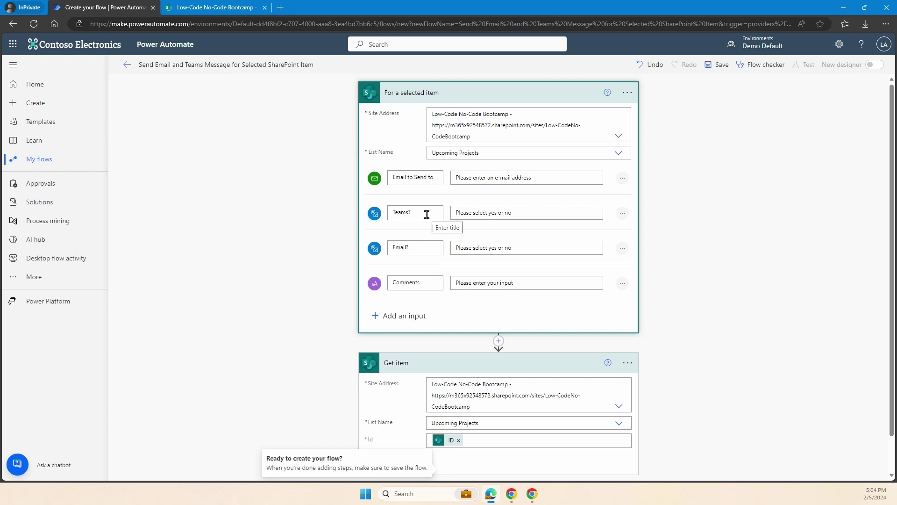
pyautogui.click(492, 94)
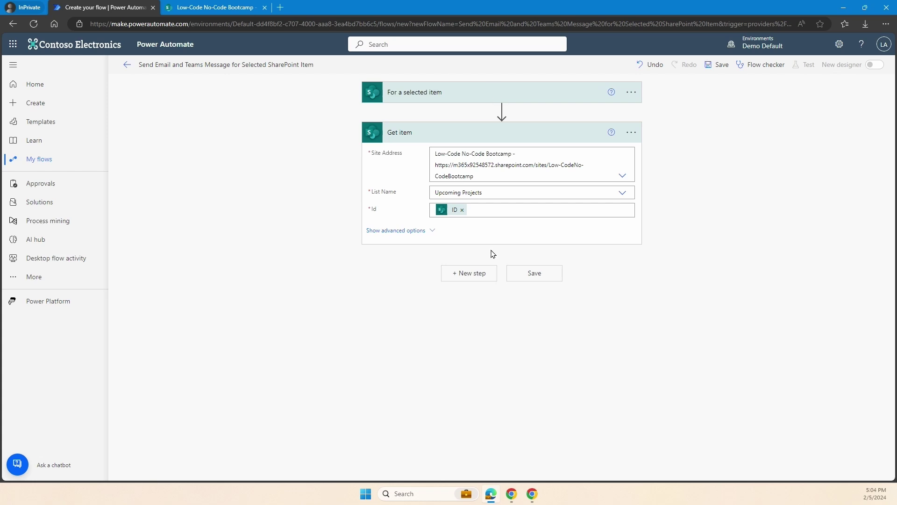
# Add a Condition after Get item that checks whether Email? is equal to true
pyautogui.click(472, 276)
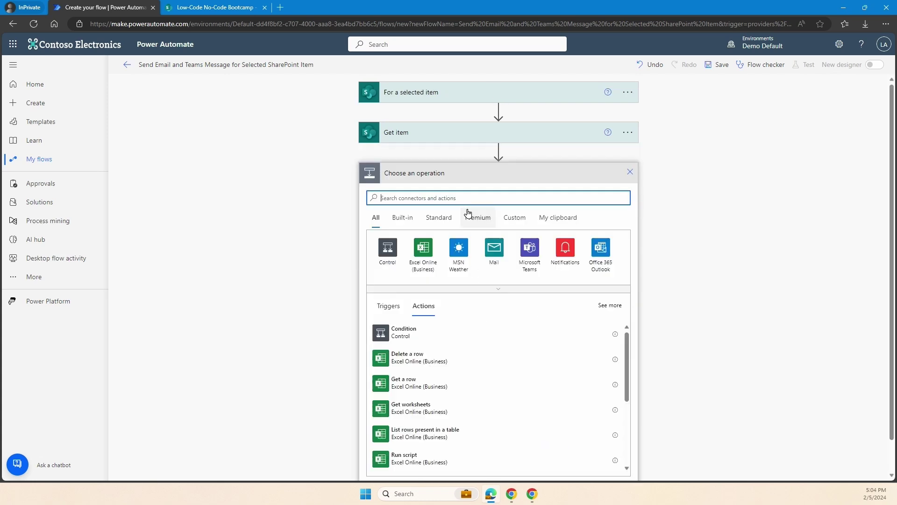
pyautogui.click(403, 332)
pyautogui.click(428, 201)
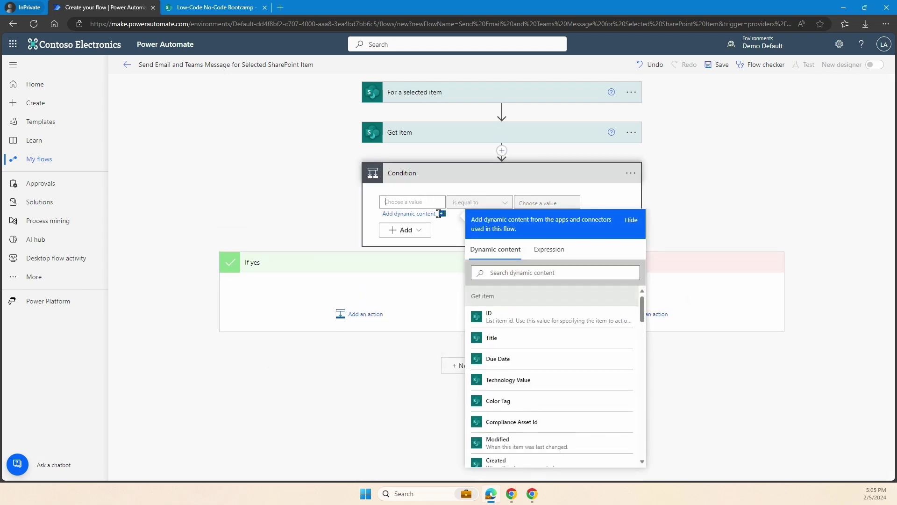
pyautogui.scroll(-5, 542, 333)
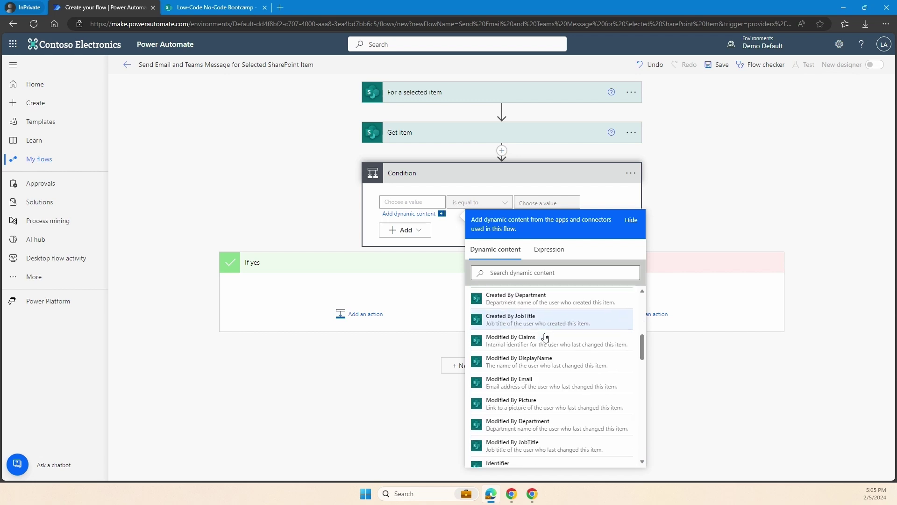
pyautogui.scroll(-5, 545, 330)
pyautogui.scroll(-10, 543, 327)
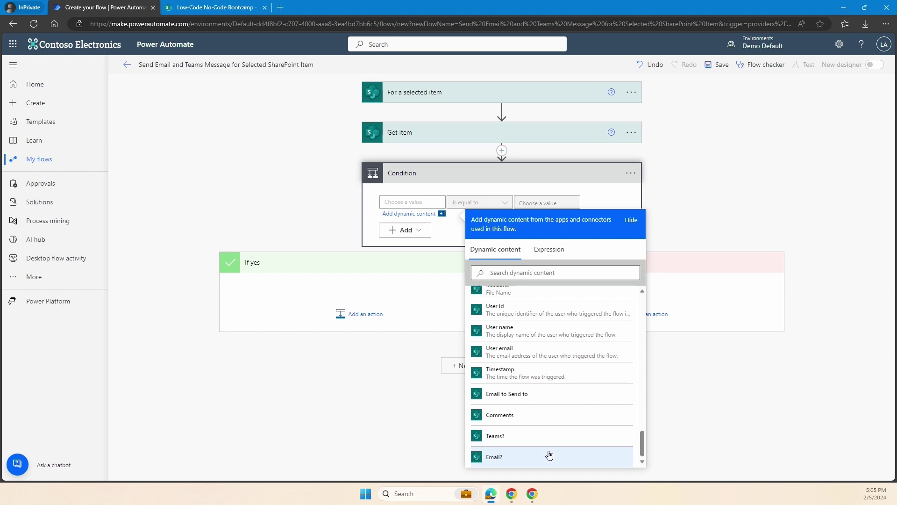
pyautogui.scroll(3, 545, 402)
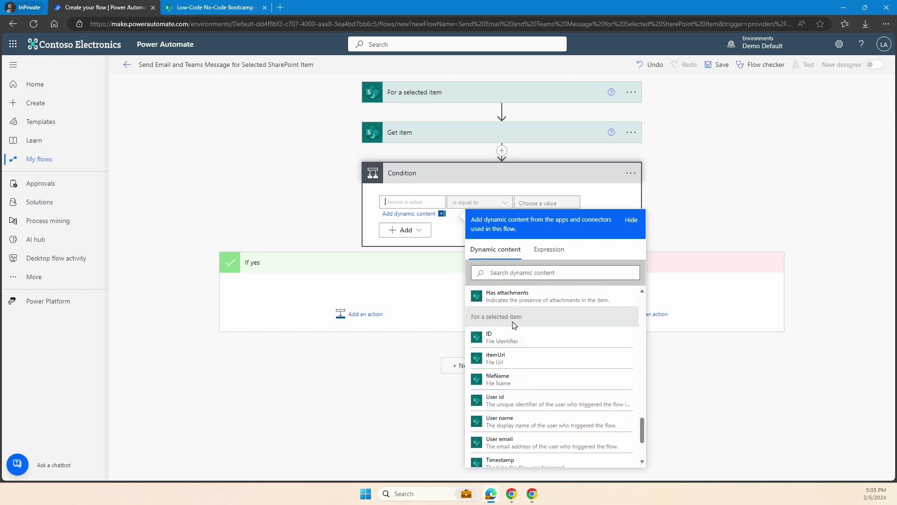
pyautogui.scroll(-2, 509, 325)
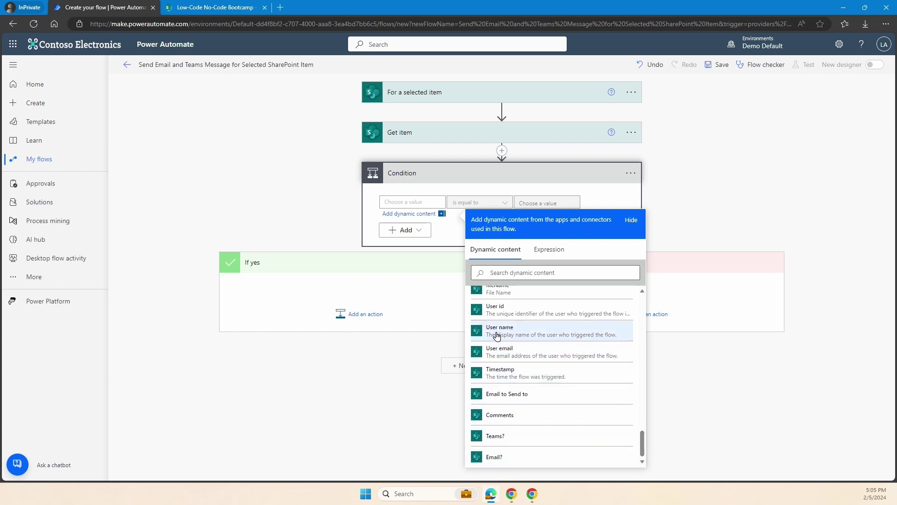
pyautogui.click(560, 458)
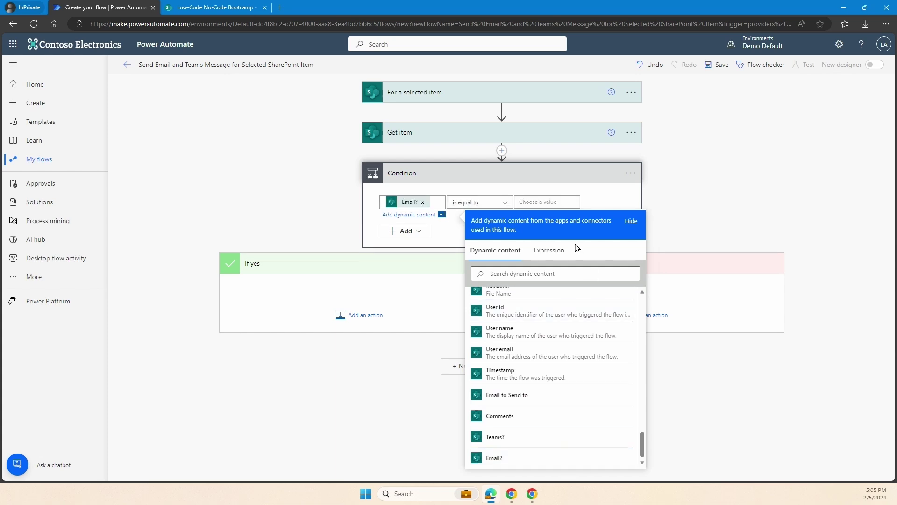
pyautogui.click(542, 202)
pyautogui.write('true')
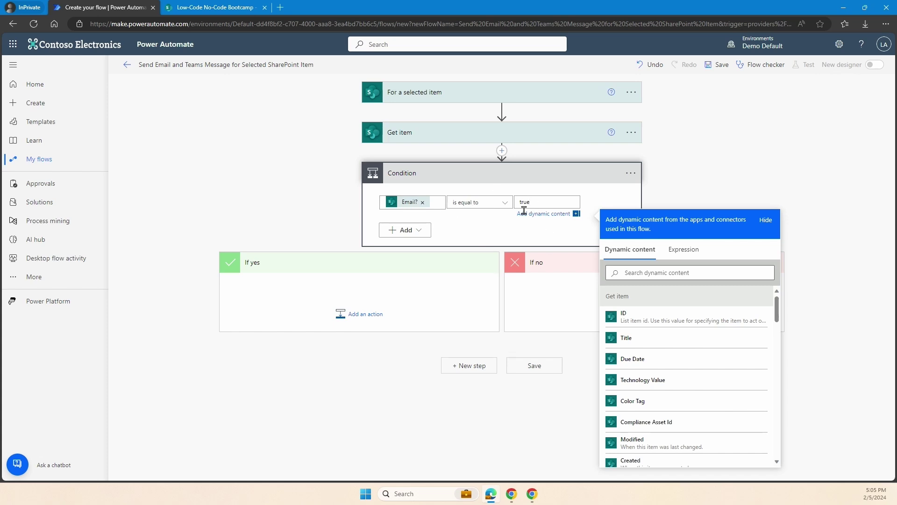
pyautogui.click(379, 286)
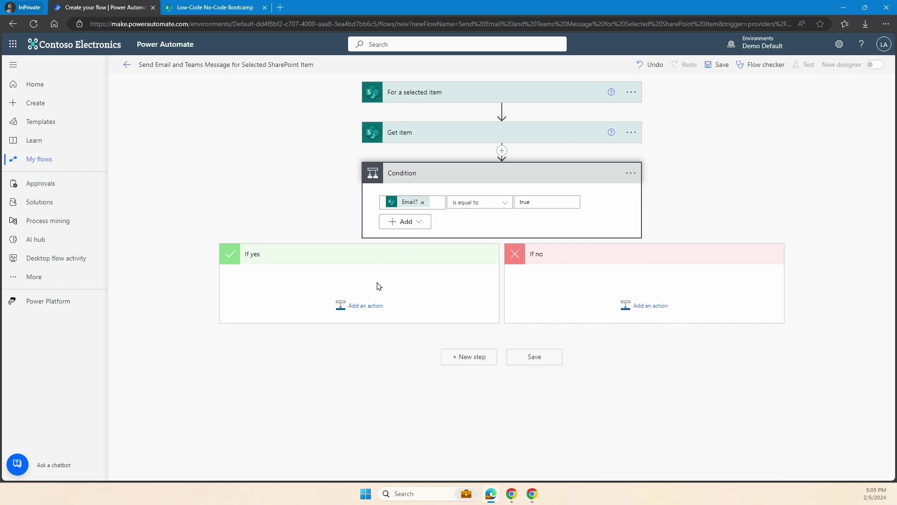
# Under If yes, add a Send an email (V2) action addressed to Email to Send to
pyautogui.click(372, 312)
pyautogui.write('se')
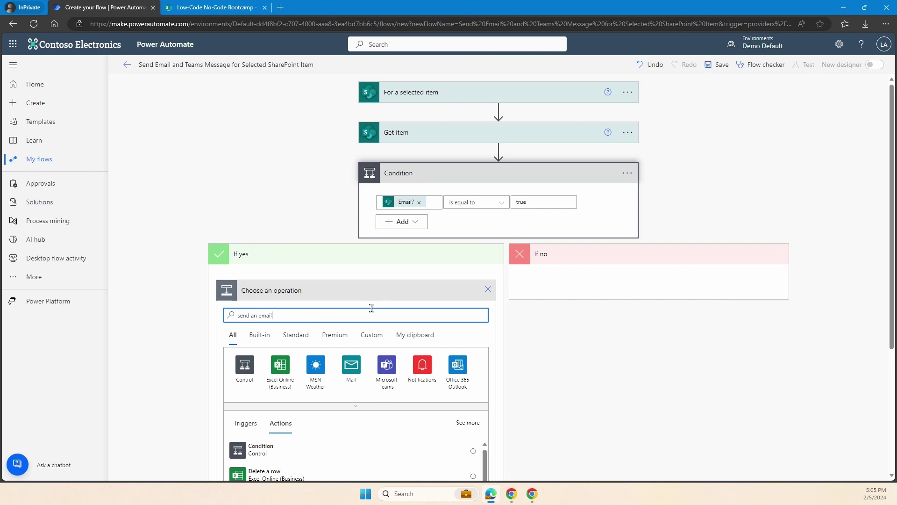
pyautogui.write('nd an email')
pyautogui.scroll(-4, 516, 312)
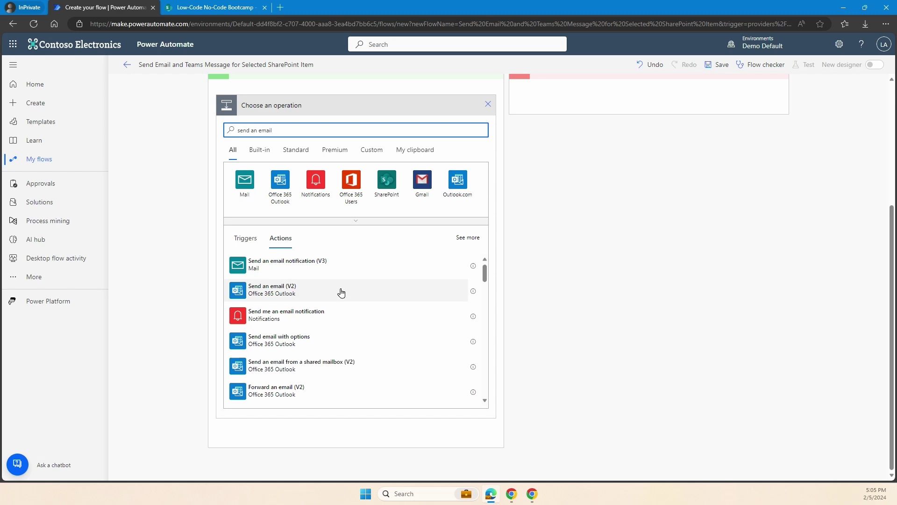
pyautogui.click(341, 292)
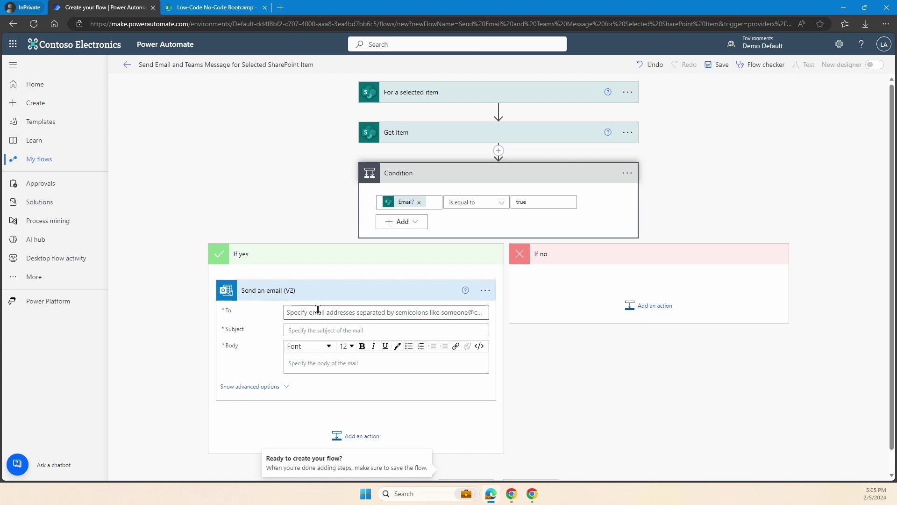
pyautogui.click(317, 311)
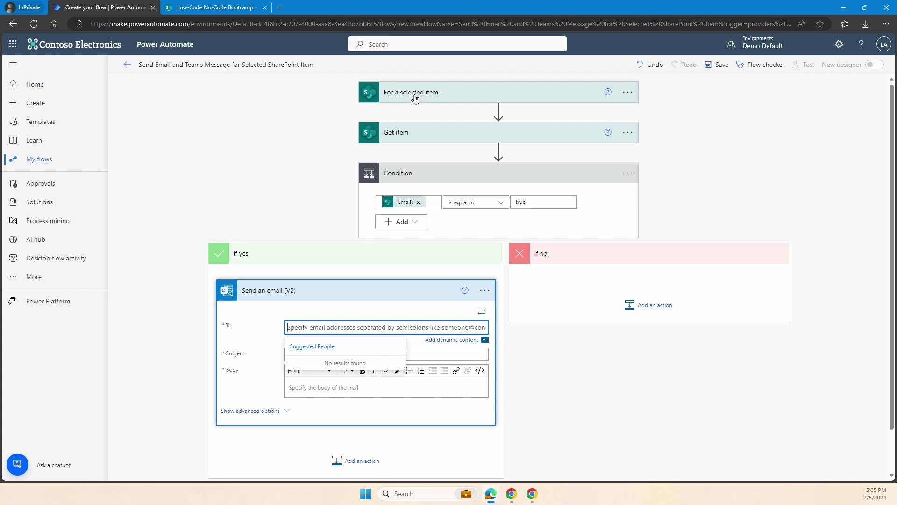
pyautogui.click(466, 343)
pyautogui.scroll(-3, 725, 368)
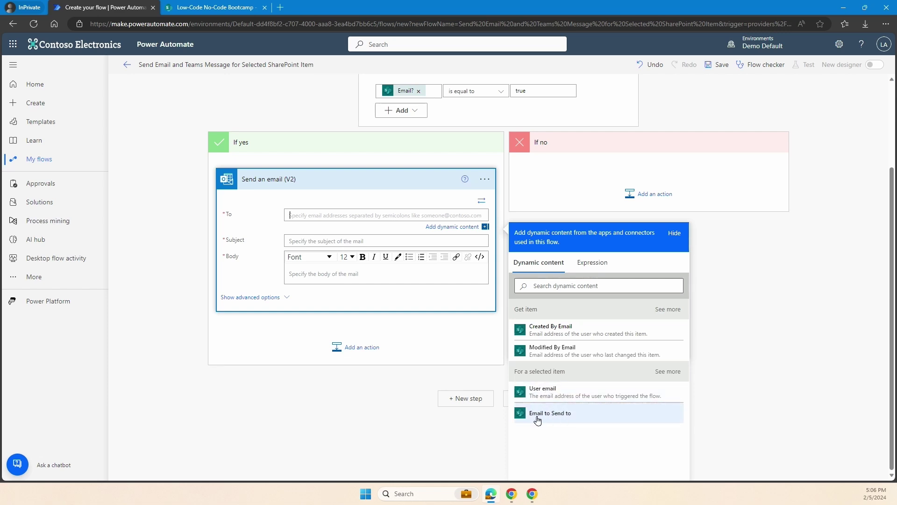
pyautogui.click(563, 414)
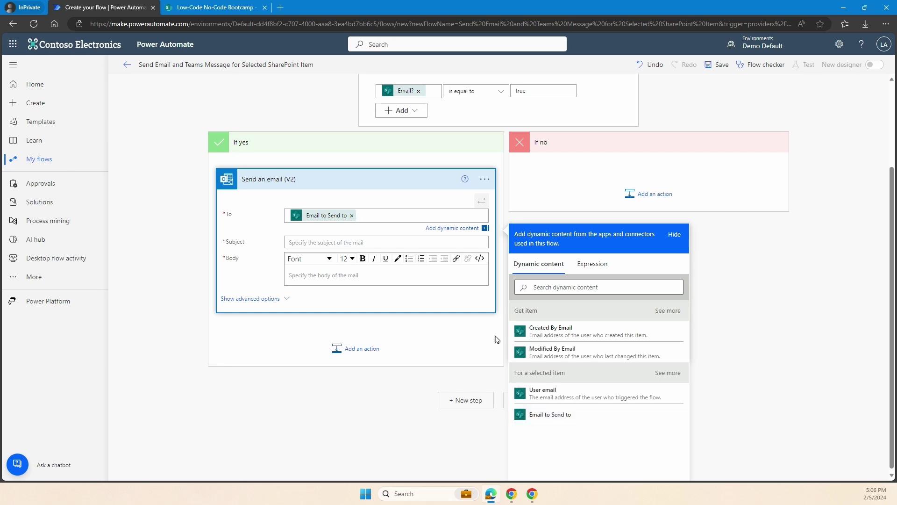
# Set the email subject to 'There is a new project I need you to complete'
pyautogui.click(295, 240)
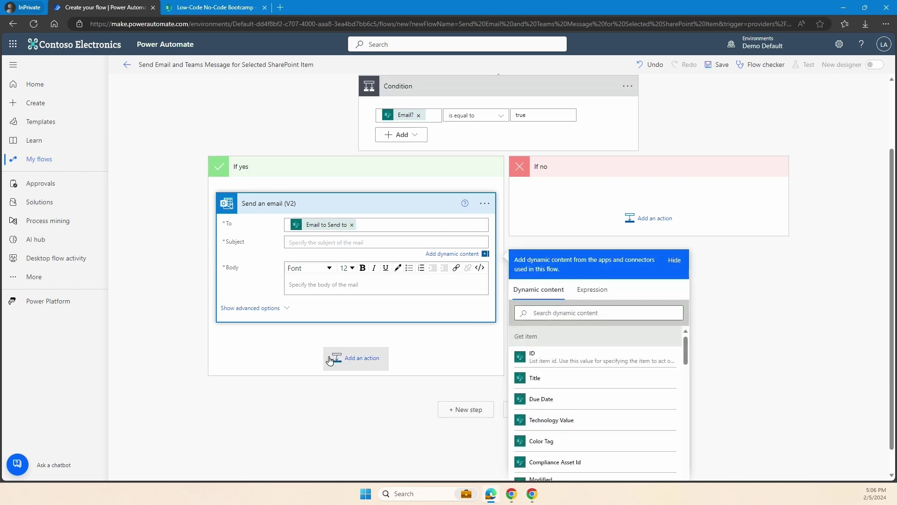
pyautogui.write('Th')
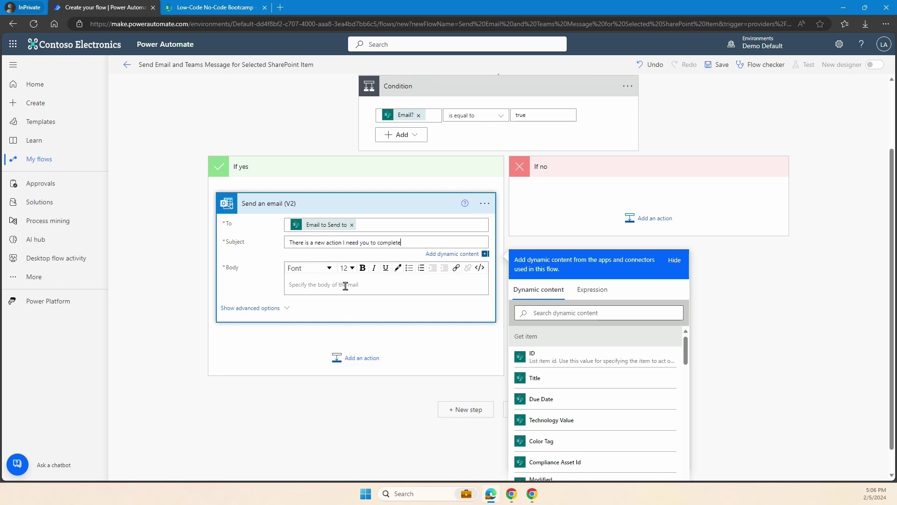
pyautogui.click(248, 8)
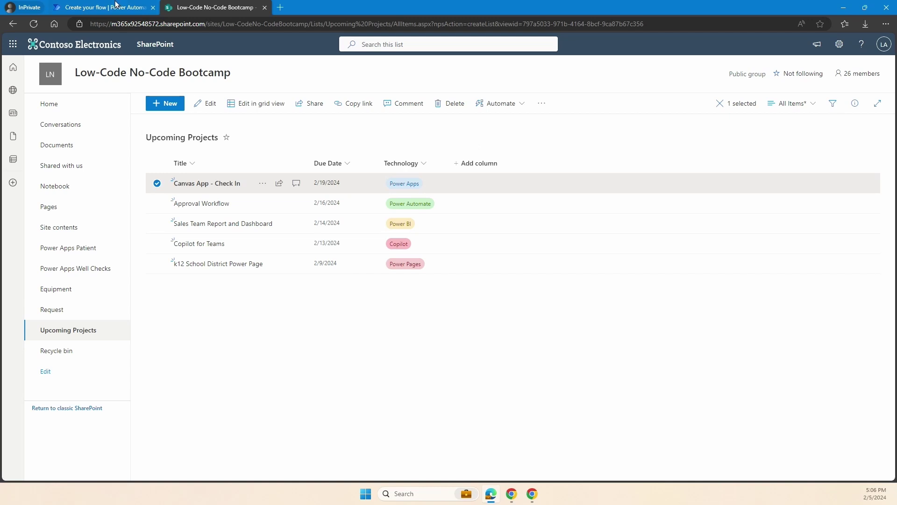
pyautogui.click(116, 4)
pyautogui.doubleClick(332, 242)
pyautogui.write('project I need you to complete')
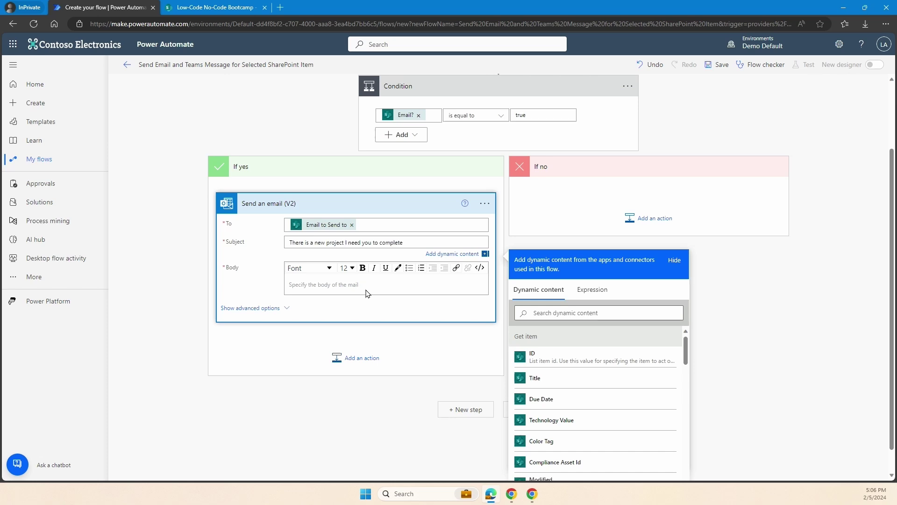
pyautogui.click(365, 285)
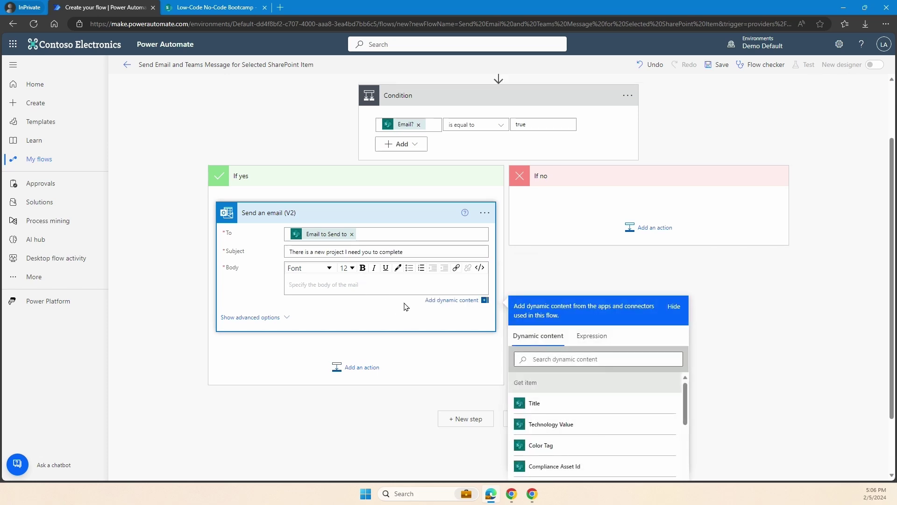
# Start the email body with text crediting the triggering user's User name
pyautogui.write('Th')
pyautogui.scroll(-3, 640, 413)
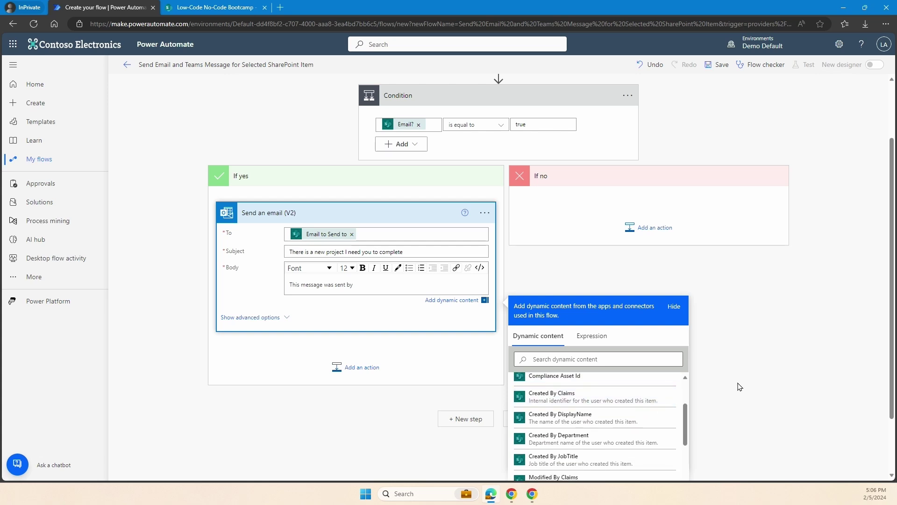
pyautogui.scroll(-2, 692, 362)
pyautogui.scroll(-10, 638, 351)
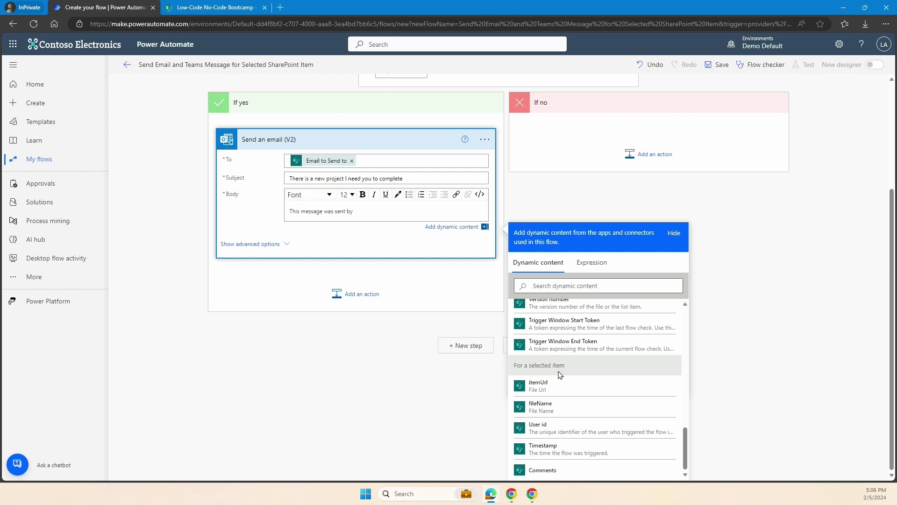
pyautogui.click(580, 282)
pyautogui.write('user')
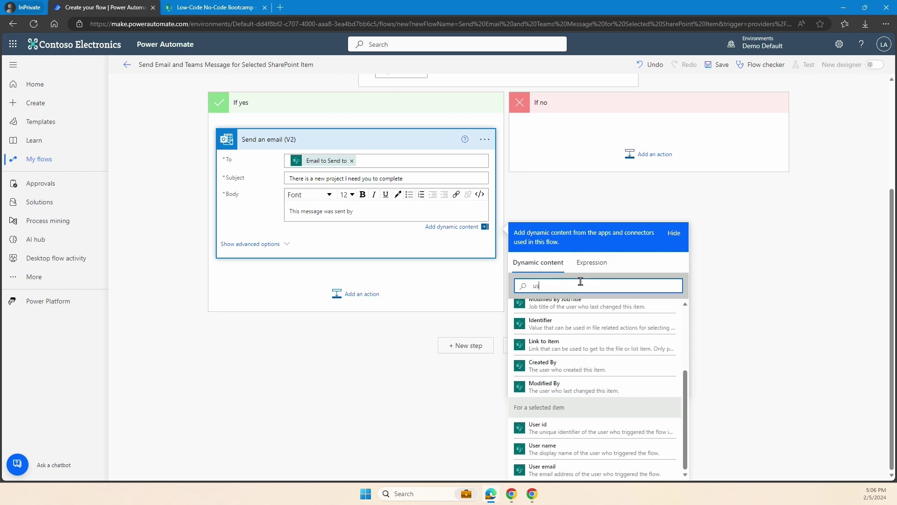
pyautogui.click(551, 450)
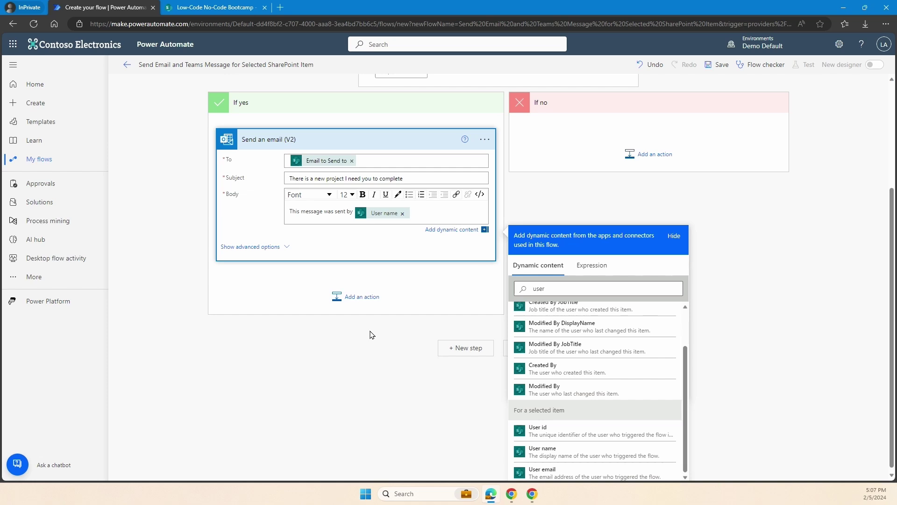
pyautogui.press('Return')
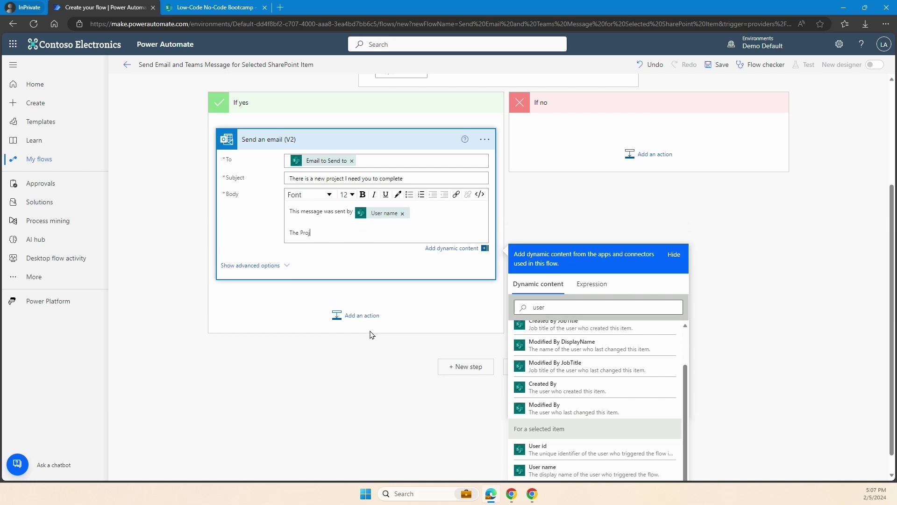
# Add the item's Title after 'The Project:', followed by 'was assigned to you with the due date of'
pyautogui.doubleClick(515, 309)
pyautogui.write('ti')
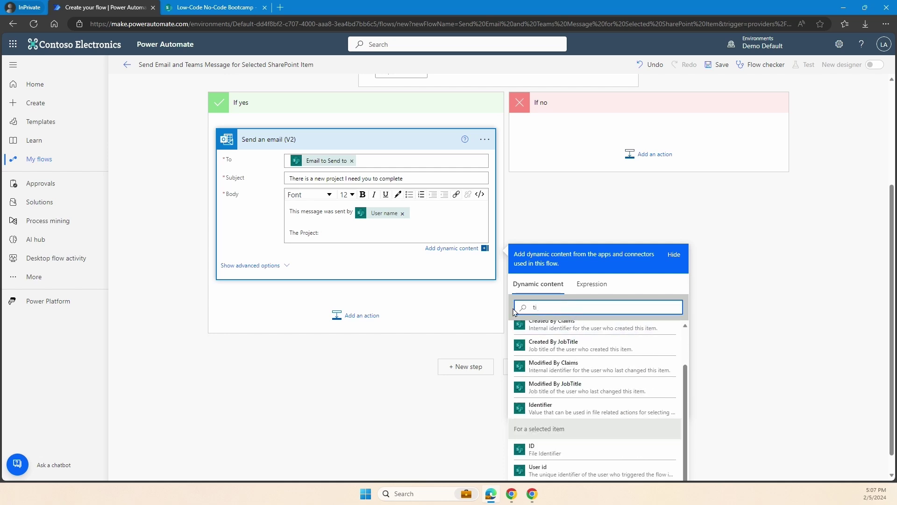
pyautogui.write('tl')
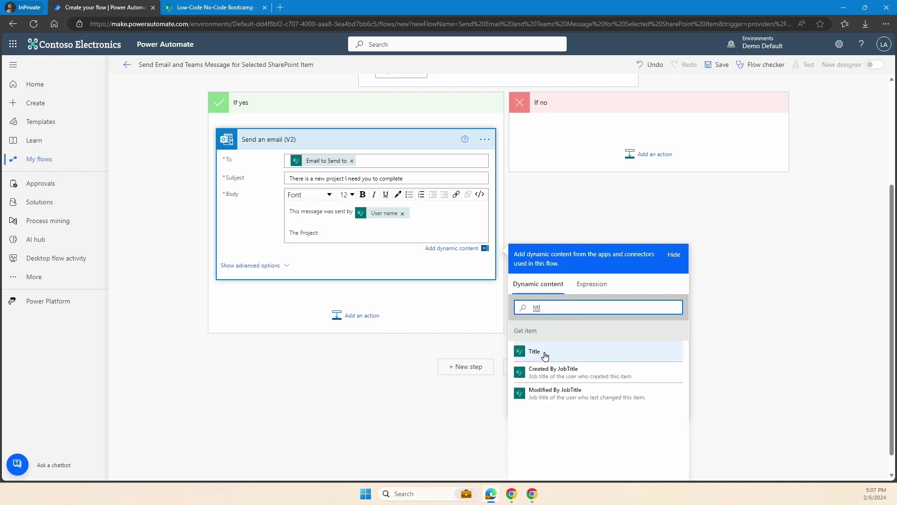
pyautogui.click(542, 354)
pyautogui.write('was')
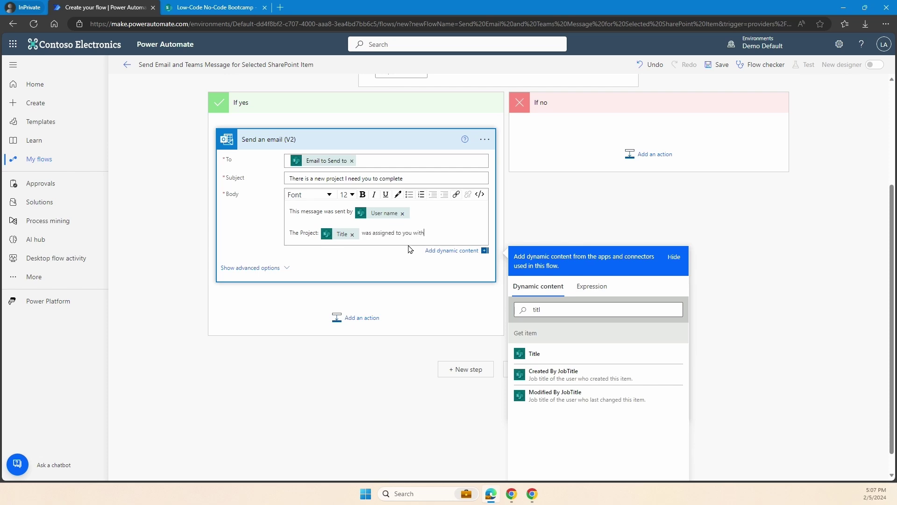
pyautogui.write('assigned to you with the due')
pyautogui.moveTo(543, 310); pyautogui.dragTo(518, 312)
pyautogui.press('BackSpace')
pyautogui.write('date')
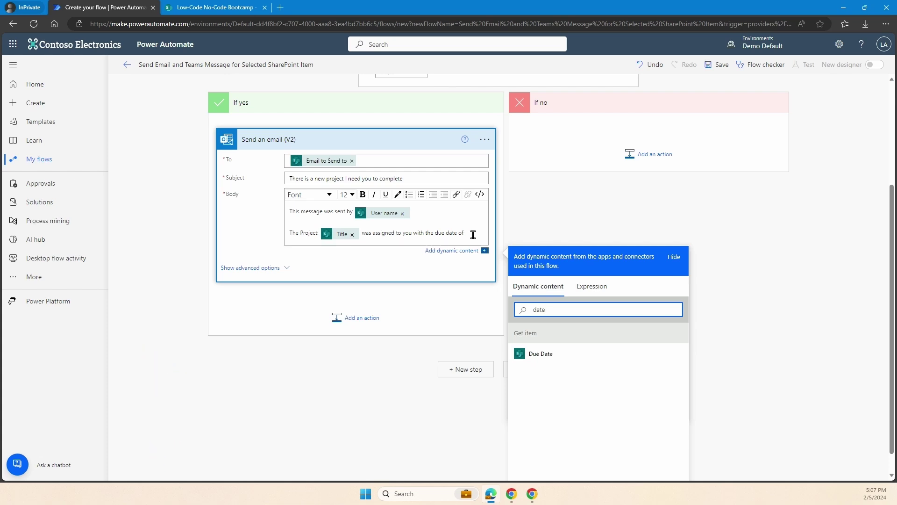
# Build a formatDateTime expression around the item's Due Date
pyautogui.click(593, 287)
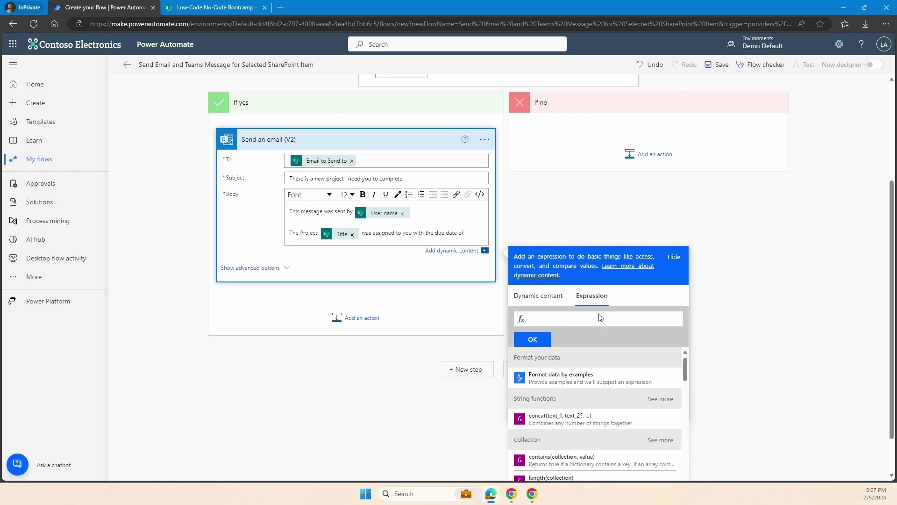
pyautogui.click(584, 318)
pyautogui.write('form')
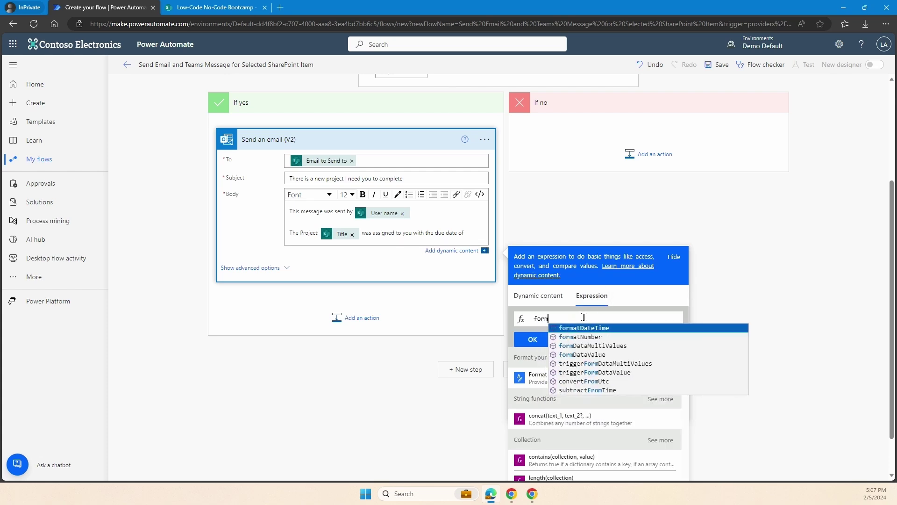
pyautogui.press('Return')
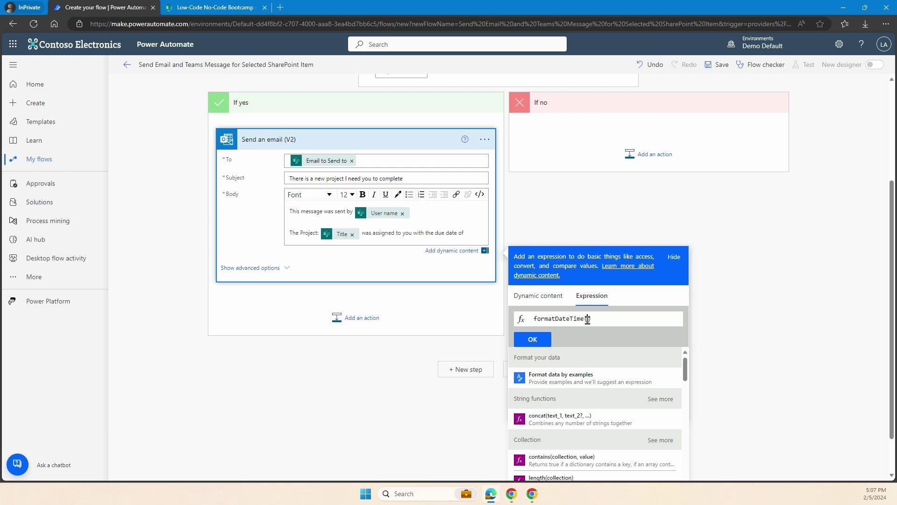
pyautogui.click(557, 299)
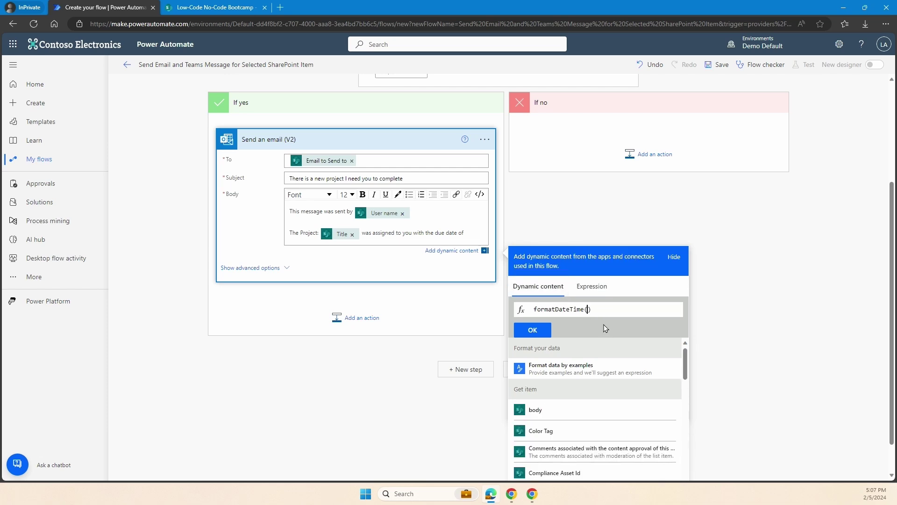
pyautogui.scroll(-10, 579, 416)
pyautogui.scroll(10, 579, 416)
pyautogui.scroll(5, 579, 415)
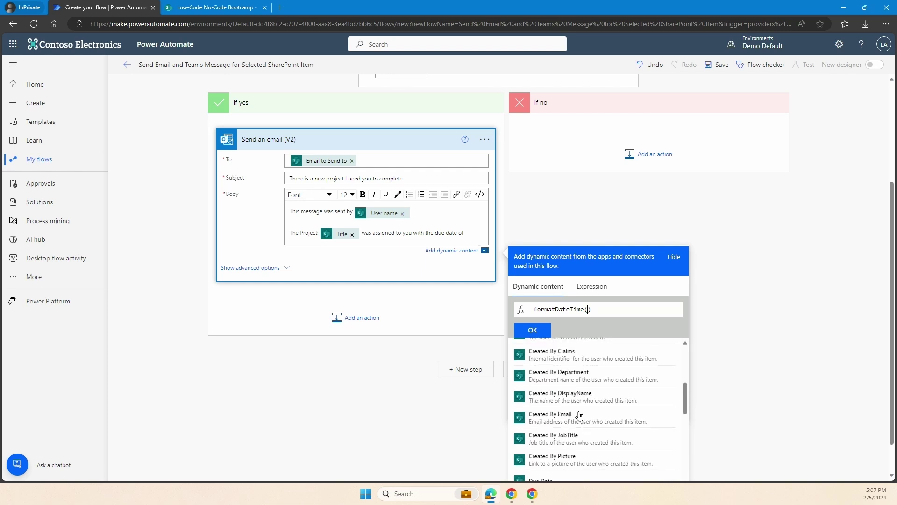
pyautogui.scroll(-3, 577, 408)
pyautogui.scroll(-2, 576, 408)
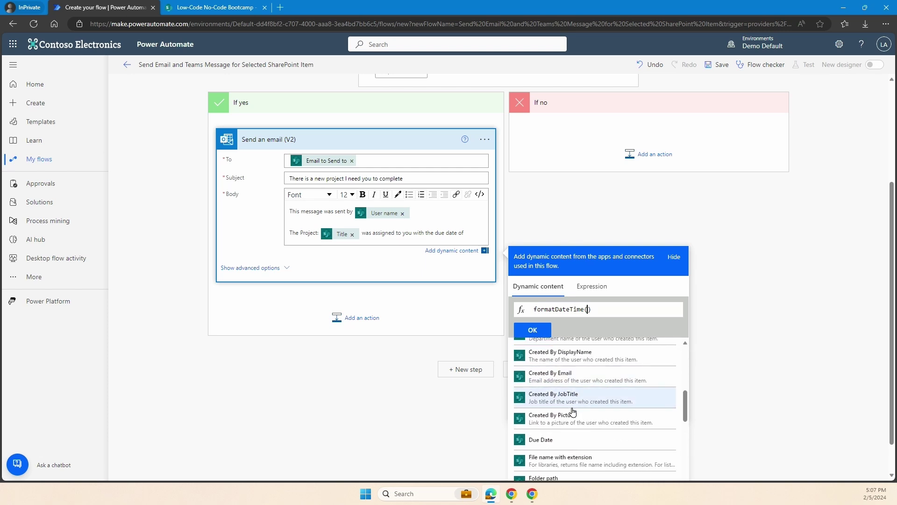
pyautogui.click(542, 438)
# Give the expression the 'MM-dd-yyyy' format and insert it into the email body
pyautogui.moveTo(657, 309); pyautogui.dragTo(705, 312)
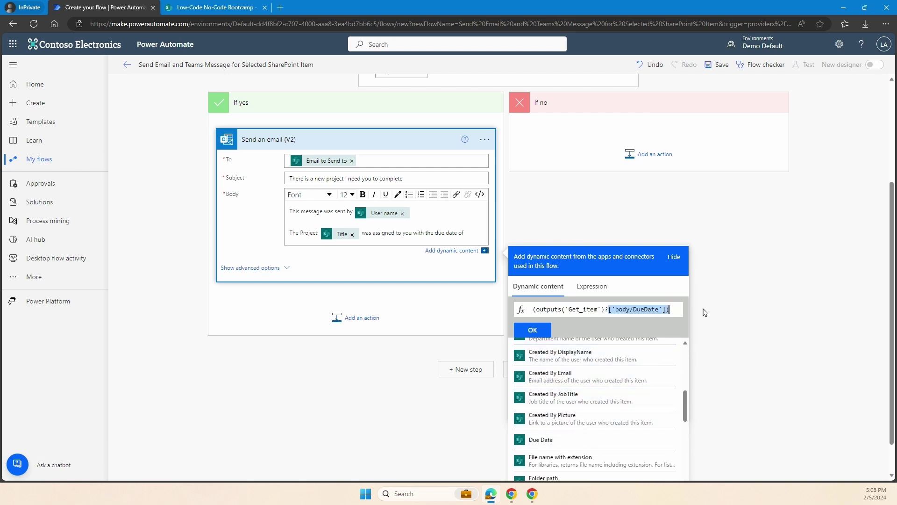
pyautogui.click(667, 309)
pyautogui.write(",'")
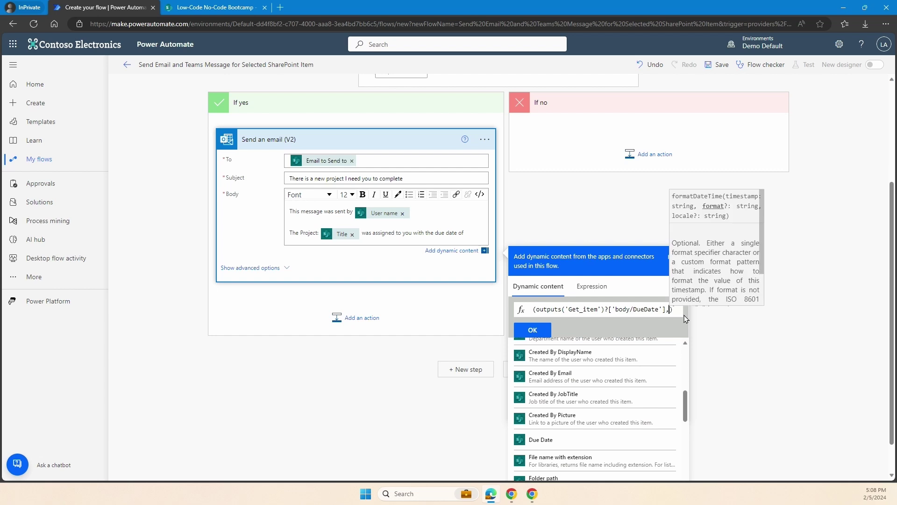
pyautogui.write('MMM')
pyautogui.press('BackSpace')
pyautogui.write('-d')
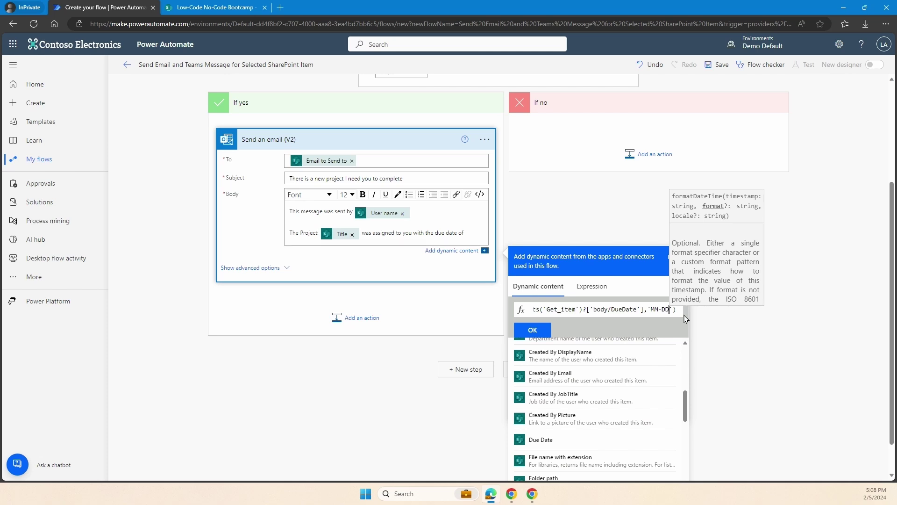
pyautogui.write('d-yyyy')
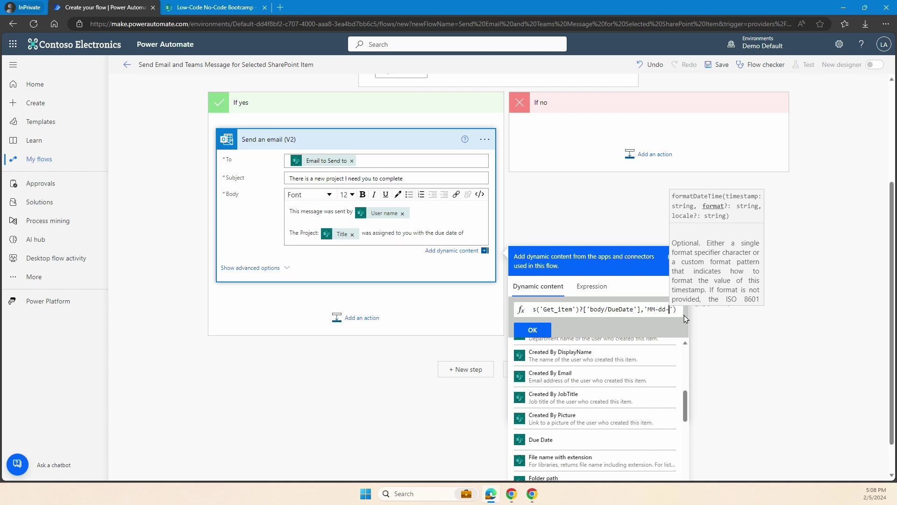
pyautogui.click(533, 329)
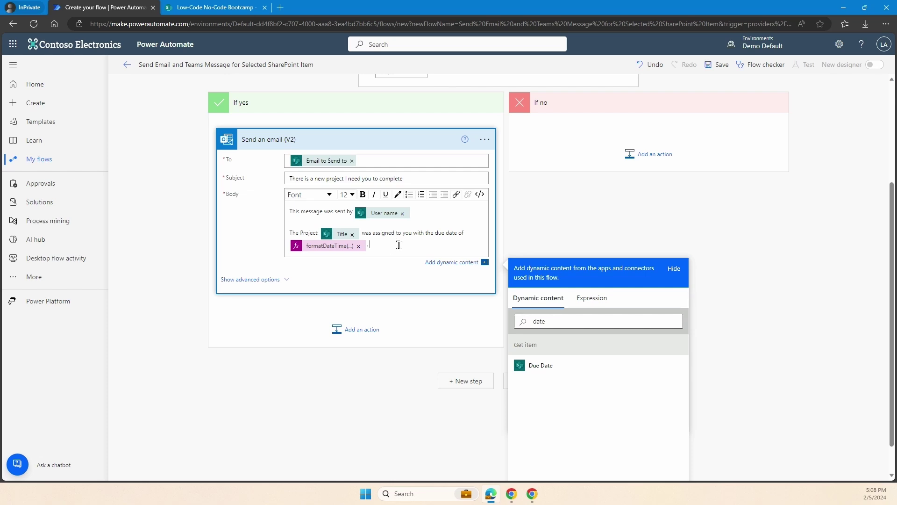
# Add a sentence naming the project's Technology Value to the email body
pyautogui.click(227, 6)
pyautogui.click(114, 5)
pyautogui.write('ld be')
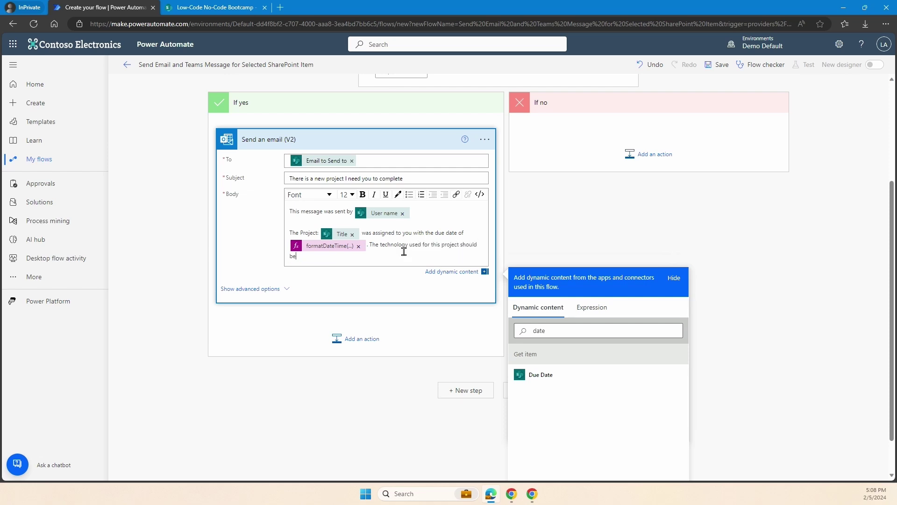
pyautogui.moveTo(549, 330); pyautogui.dragTo(514, 332)
pyautogui.write('tec')
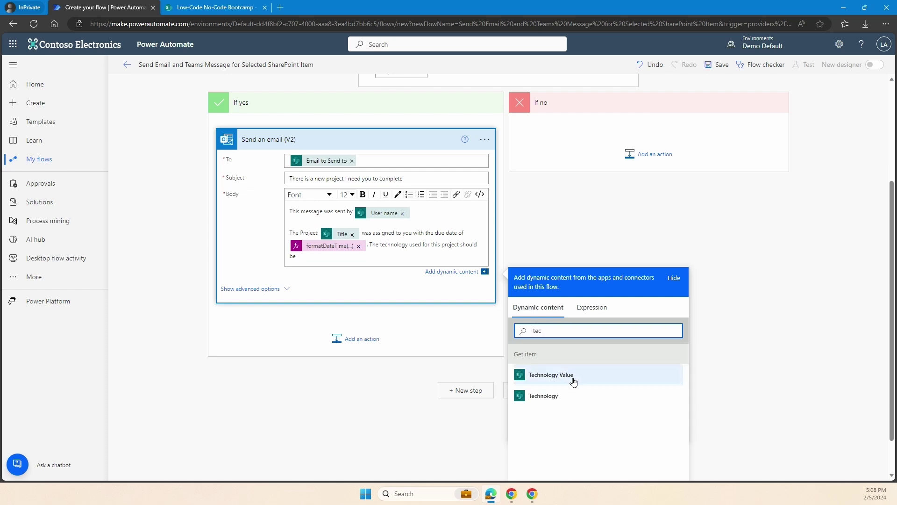
pyautogui.click(573, 380)
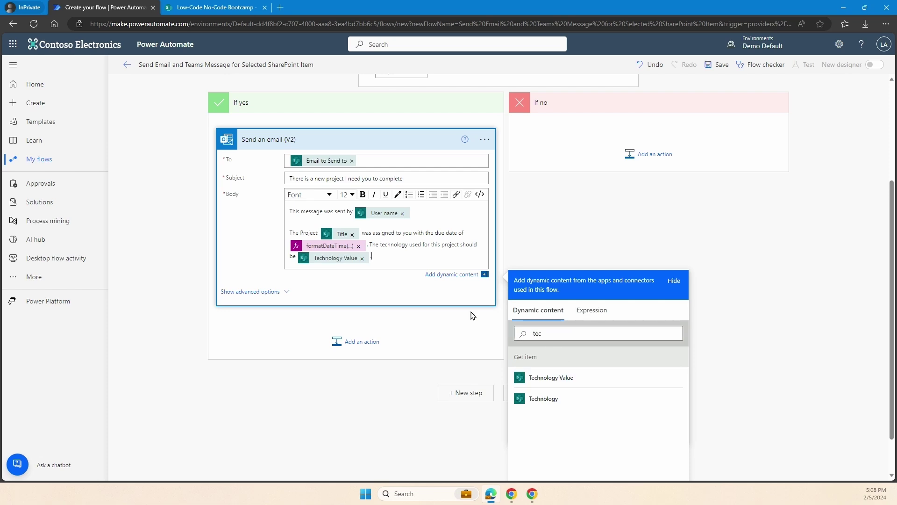
pyautogui.write('.')
pyautogui.press('Return')
pyautogui.press('Return')
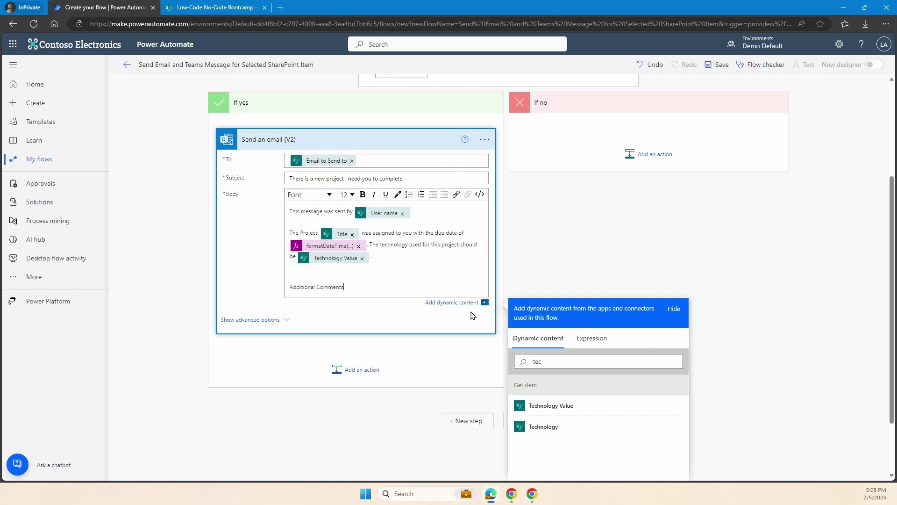
# End the body with an 'Additional Comments:' line showing the Comments input
pyautogui.doubleClick(538, 361)
pyautogui.write('comme')
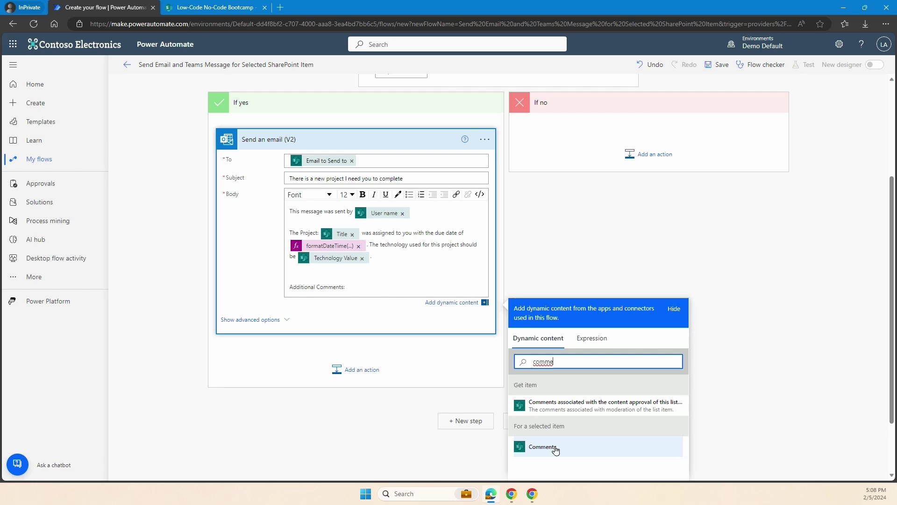
pyautogui.click(555, 449)
pyautogui.scroll(3, 539, 84)
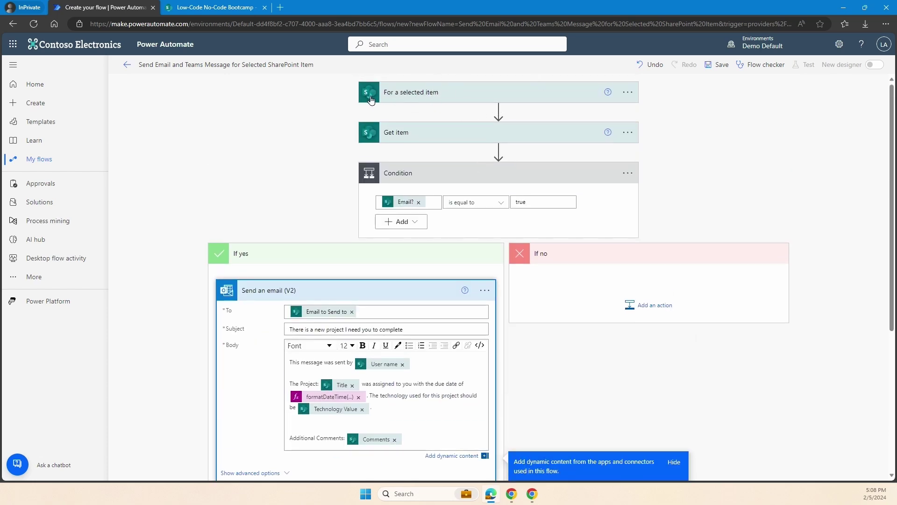
pyautogui.scroll(-5, 411, 100)
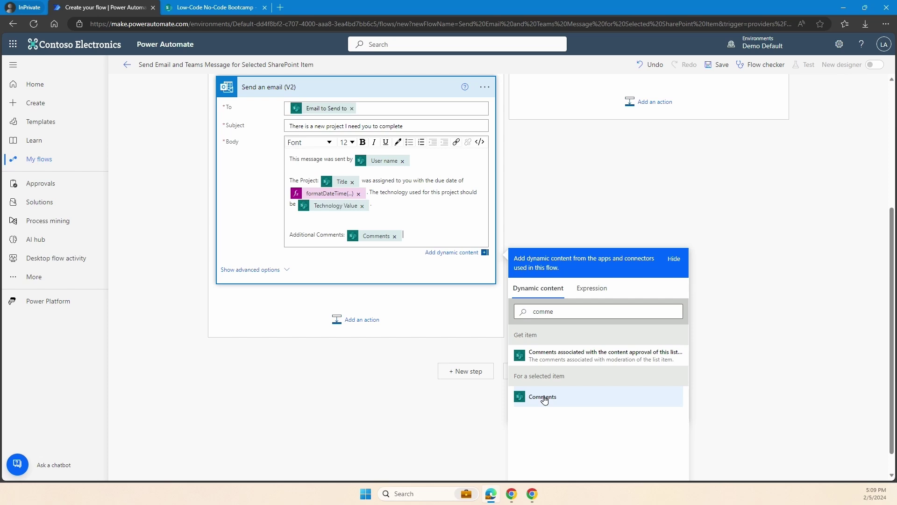
pyautogui.scroll(2, 361, 220)
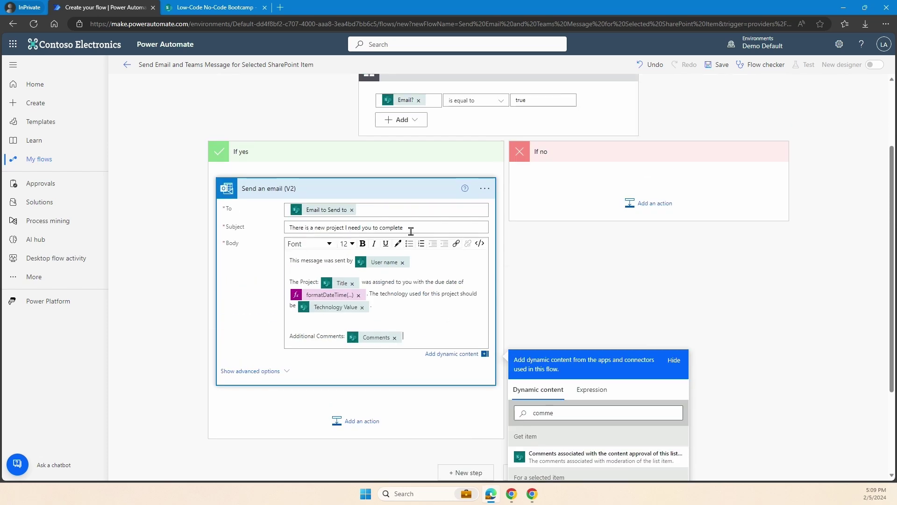
# Add a condition after Send an email and rename it 'Condition - Send to teams'
pyautogui.click(349, 188)
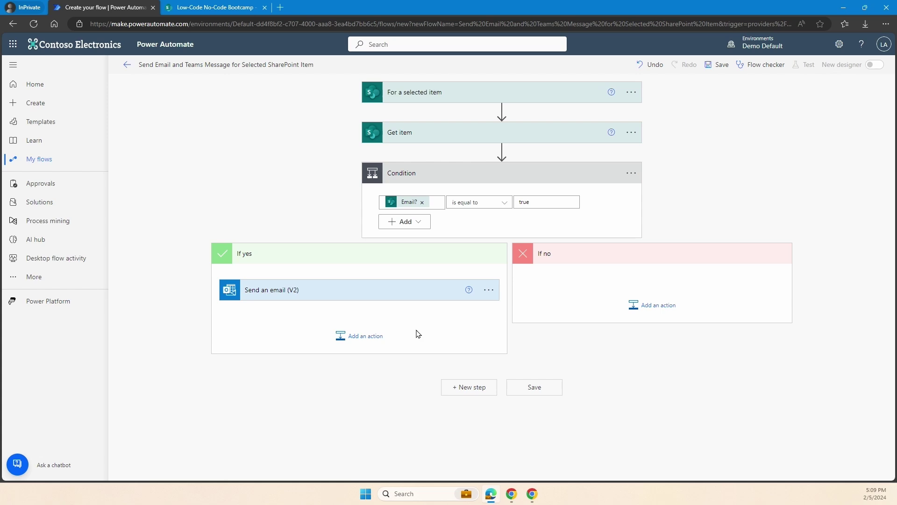
pyautogui.click(370, 345)
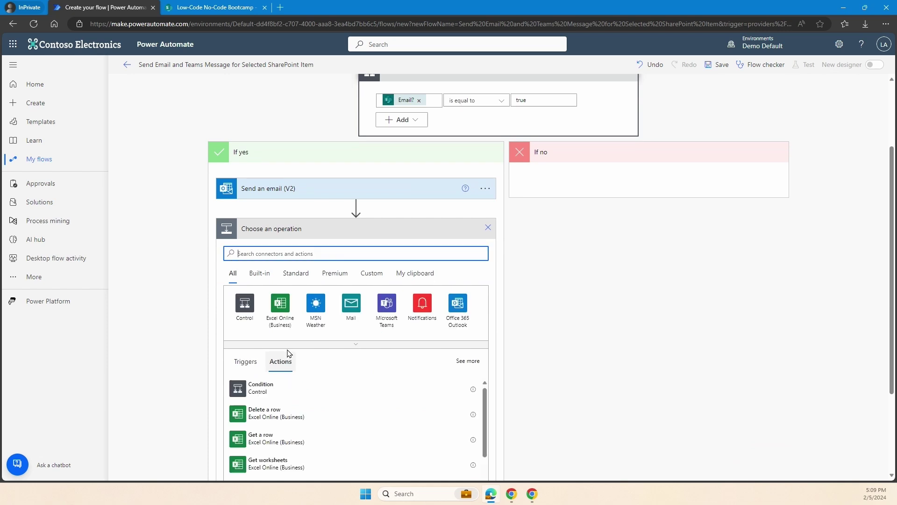
pyautogui.click(327, 382)
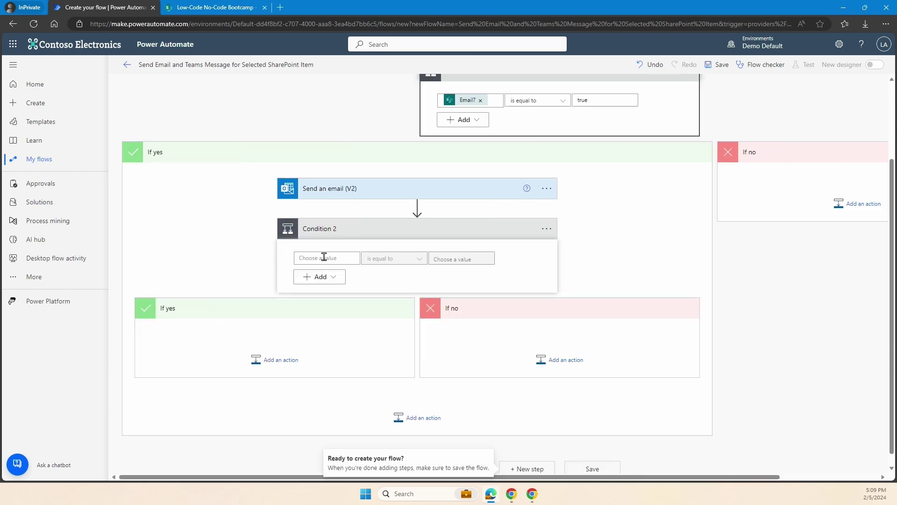
pyautogui.click(547, 228)
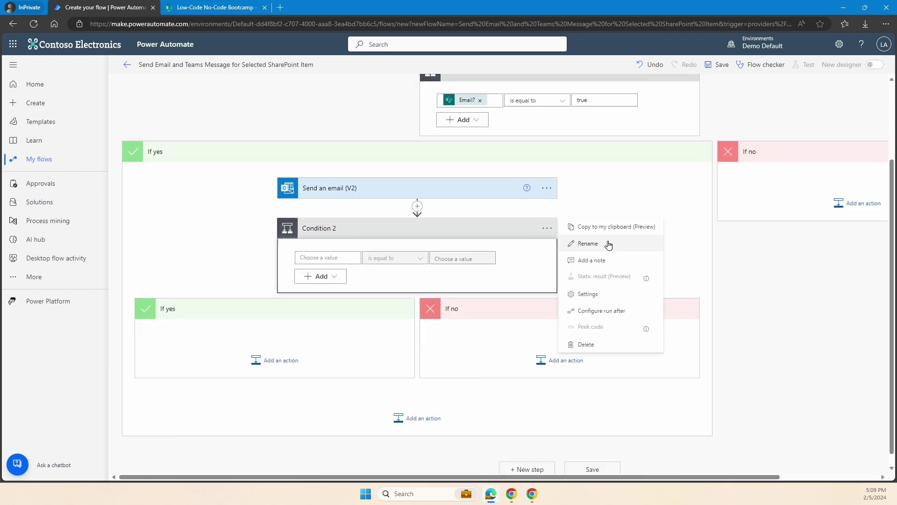
pyautogui.click(587, 243)
pyautogui.click(431, 228)
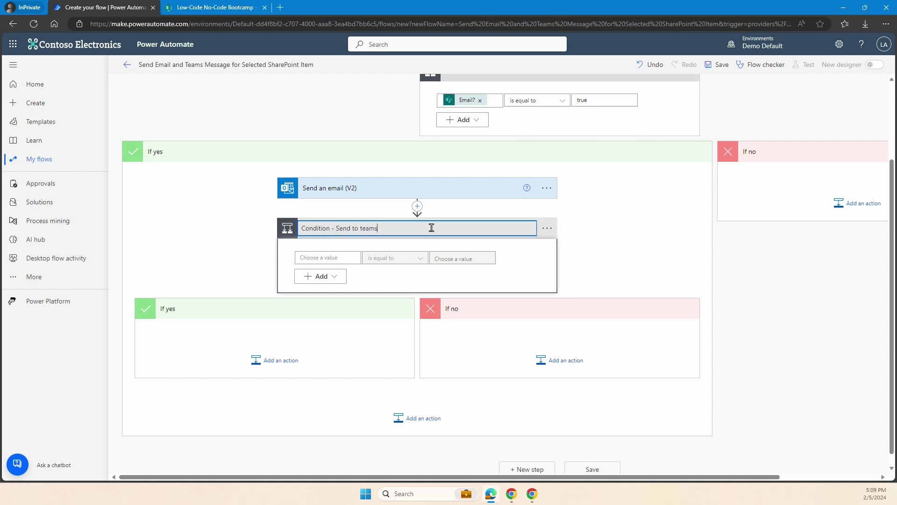
# Open the new condition's first value field and scroll through the dynamic content list
pyautogui.click(345, 256)
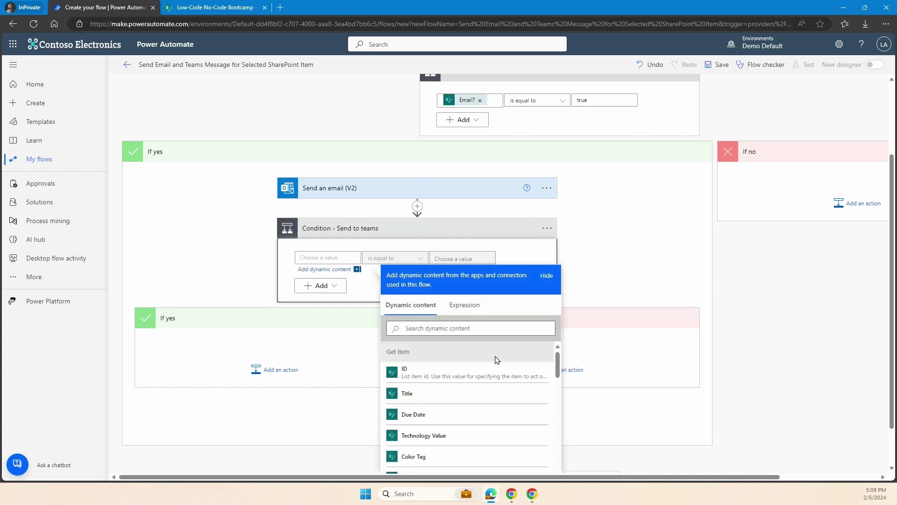
pyautogui.scroll(-2, 530, 350)
pyautogui.scroll(-1, 610, 300)
pyautogui.scroll(-5, 494, 325)
pyautogui.scroll(-10, 473, 338)
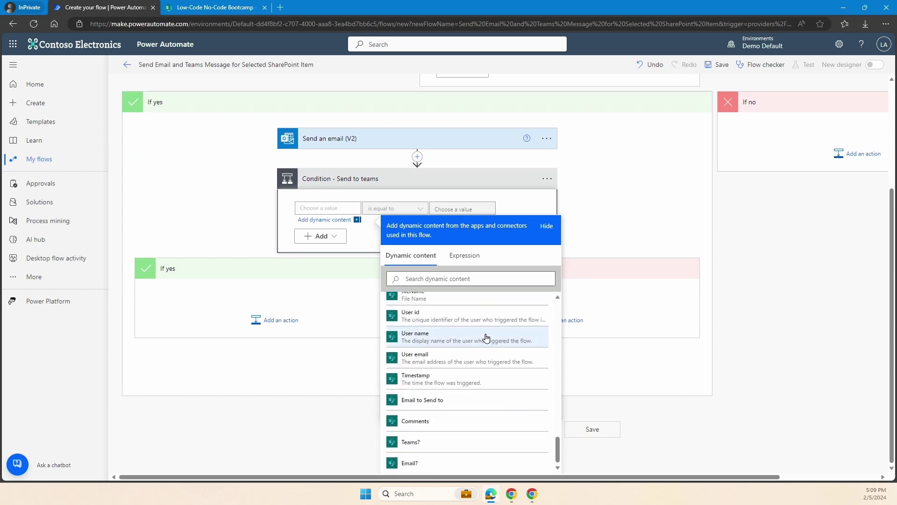
# Make the condition compare the Teams? field 'is equal to' the value true
pyautogui.click(421, 442)
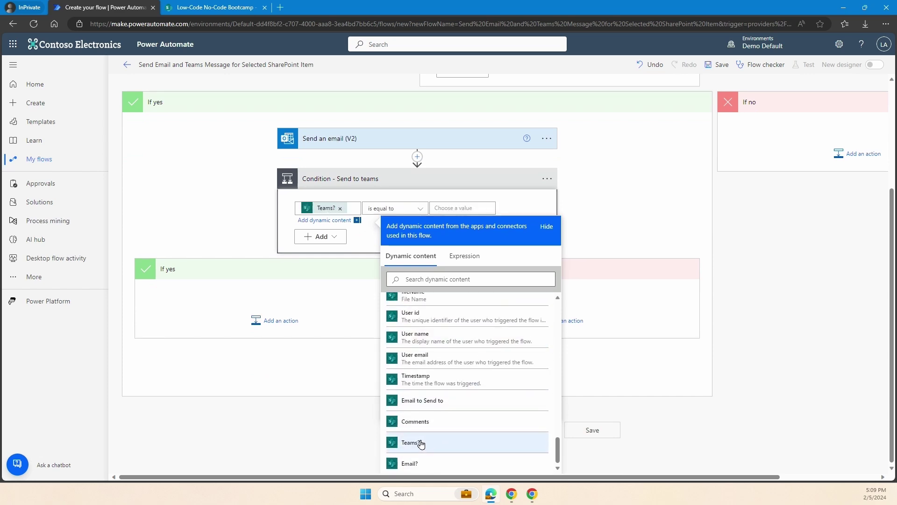
pyautogui.click(462, 209)
pyautogui.write('true')
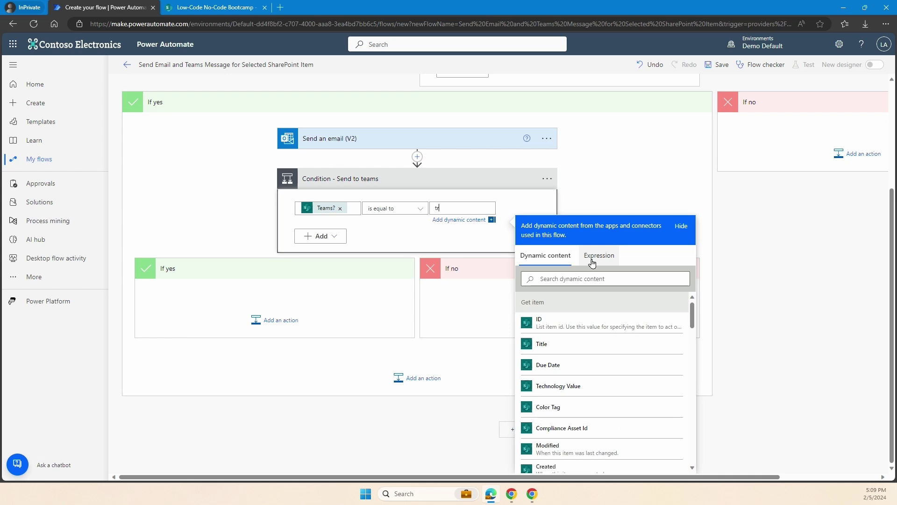
pyautogui.click(372, 312)
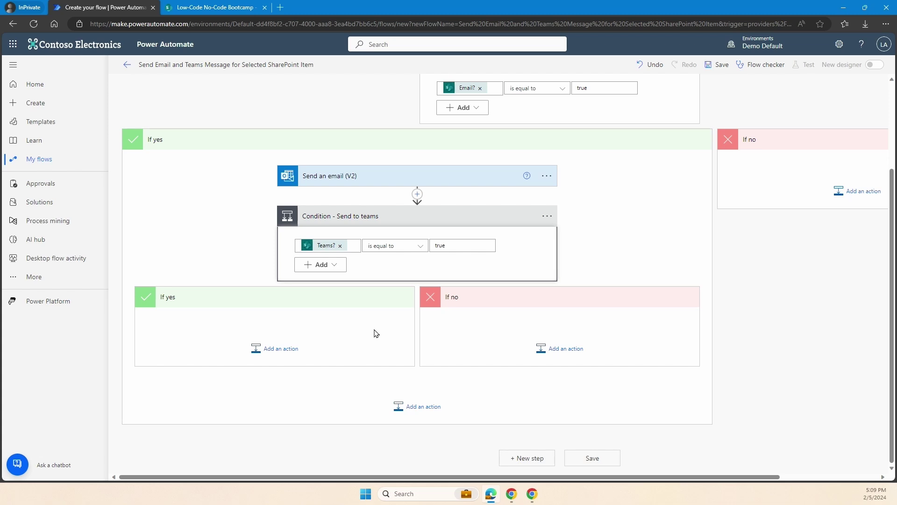
# Search 'post' and add 'Post message in a chat or channel' under the inner If yes
pyautogui.click(295, 348)
pyautogui.scroll(-2, 570, 326)
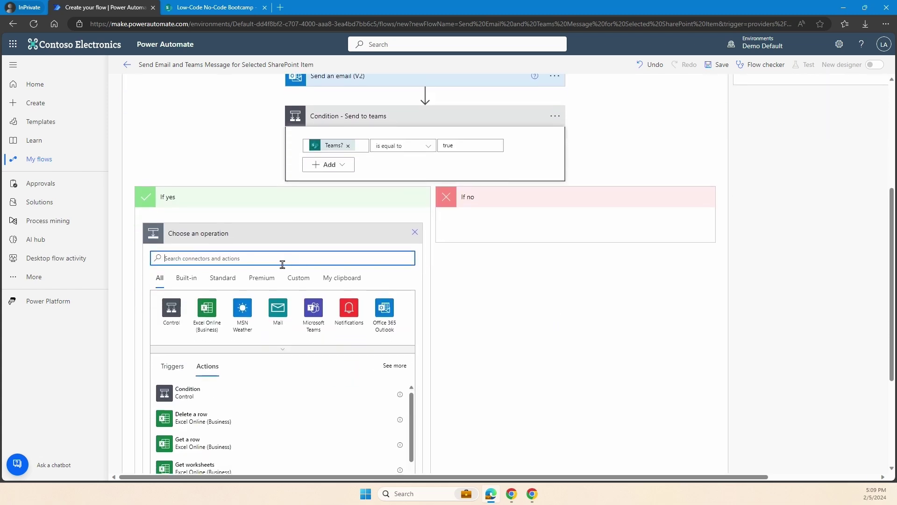
pyautogui.write('post message in teams')
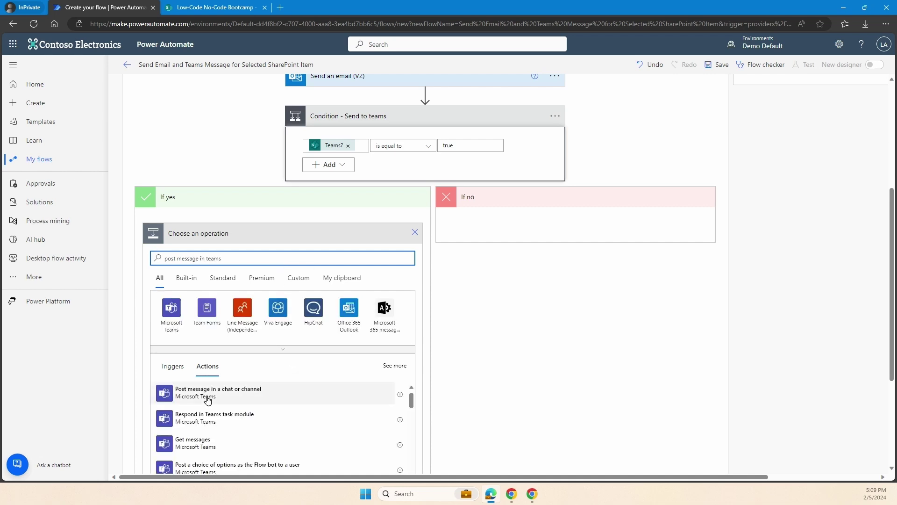
pyautogui.click(251, 397)
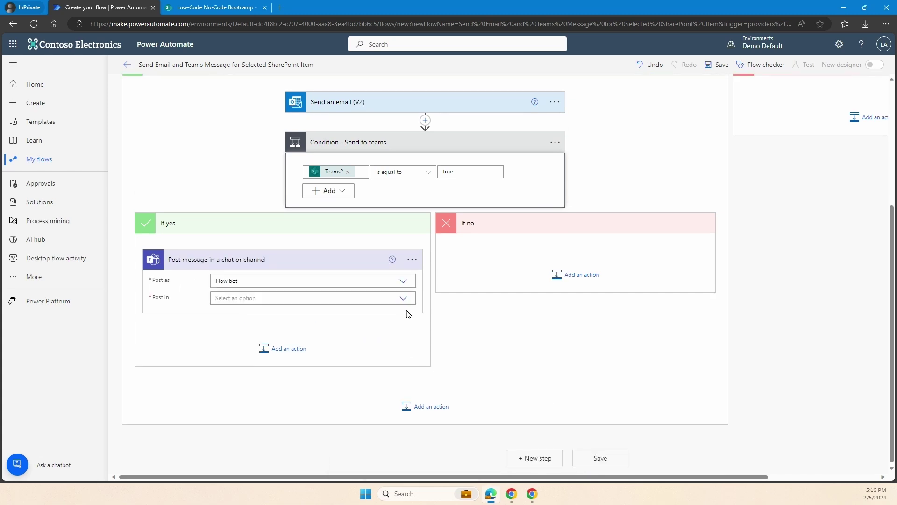
# Set Post as to Flow bot and Post in to Chat with Flow bot
pyautogui.click(397, 282)
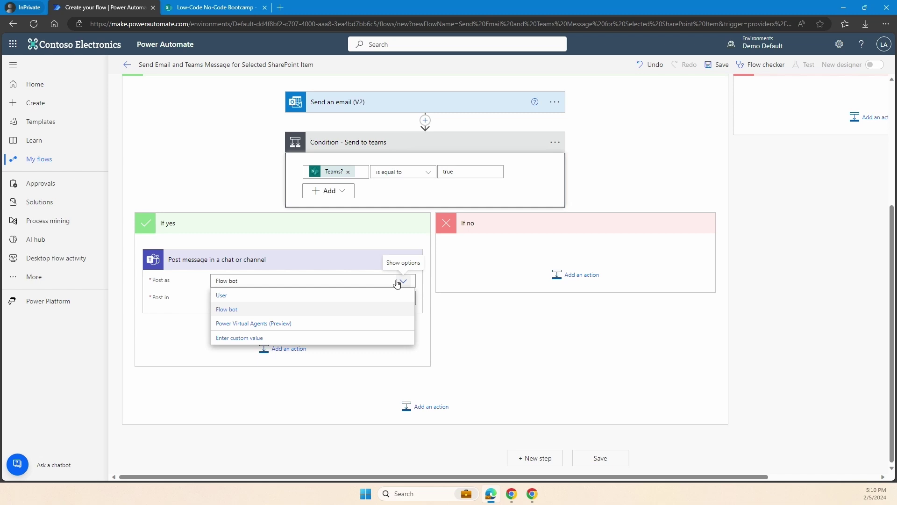
pyautogui.click(349, 309)
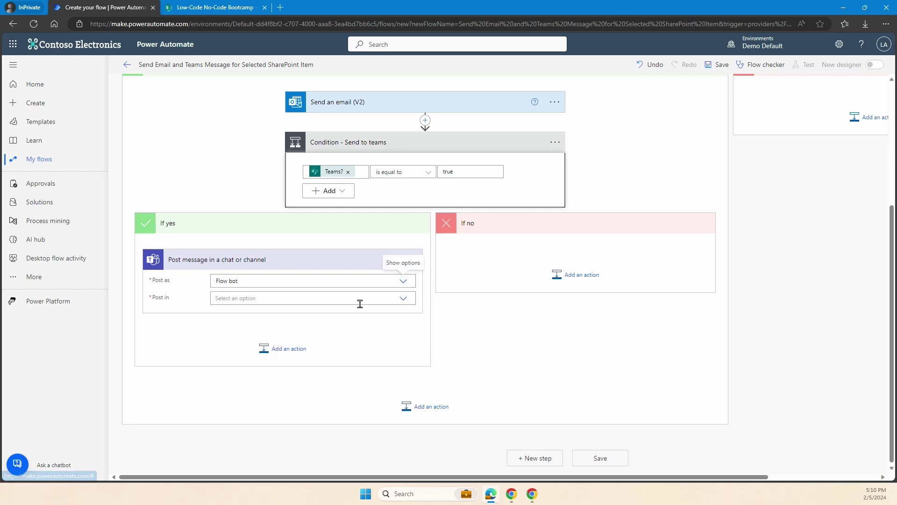
pyautogui.click(404, 300)
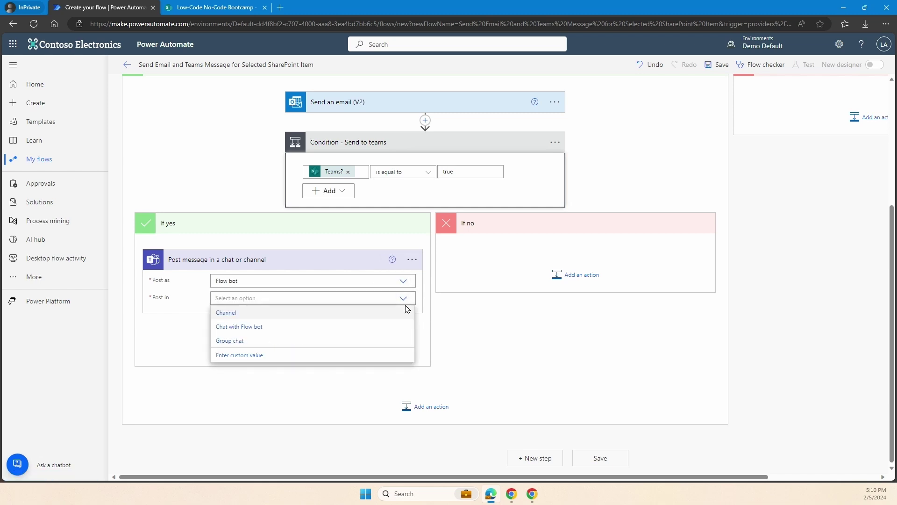
pyautogui.click(299, 328)
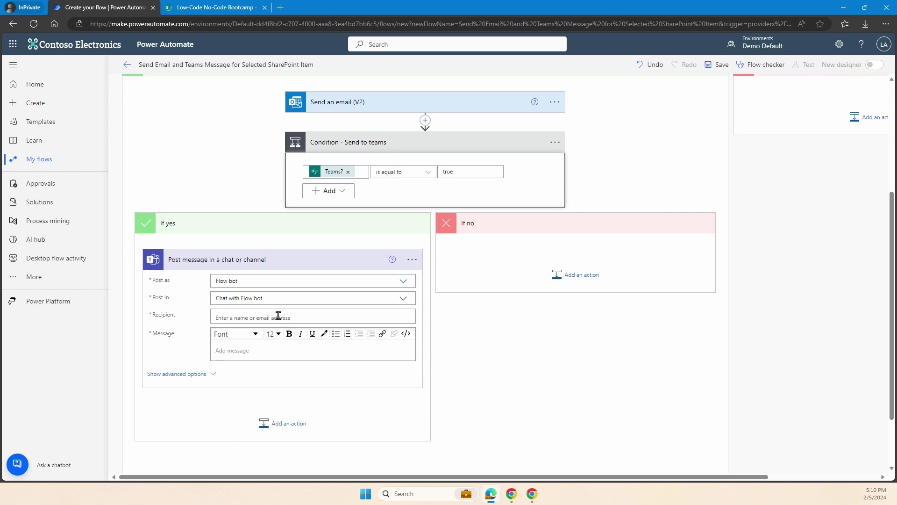
pyautogui.click(386, 105)
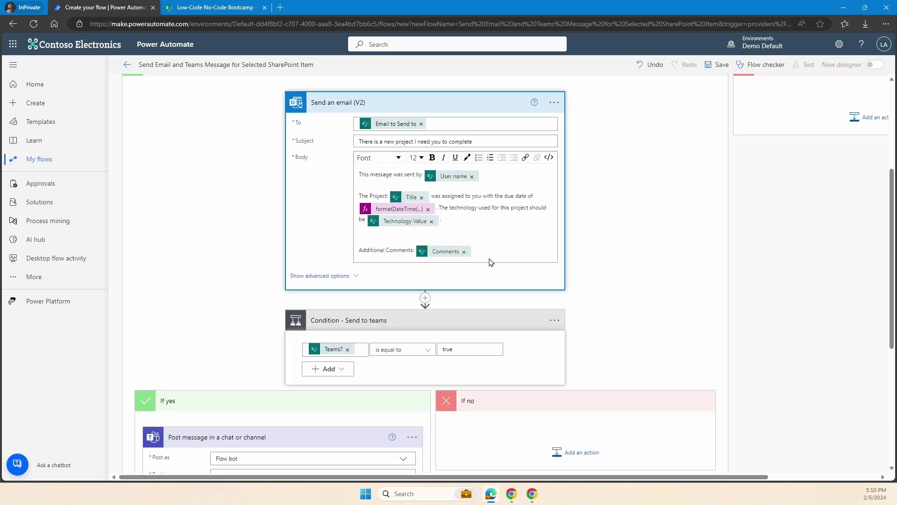
# Copy the email body text and paste it into the Teams Message box
pyautogui.moveTo(475, 252); pyautogui.dragTo(352, 173)
pyautogui.hotkey('ctrl', 'c')
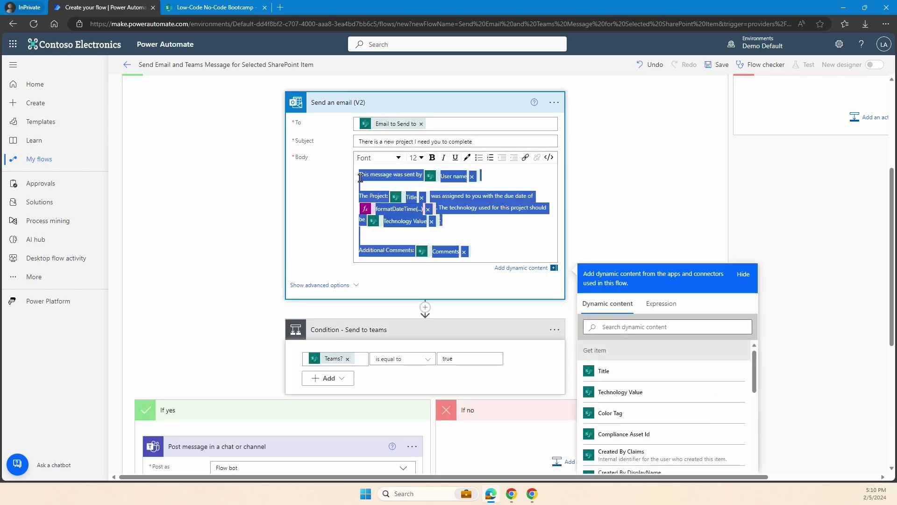
pyautogui.scroll(-4, 287, 381)
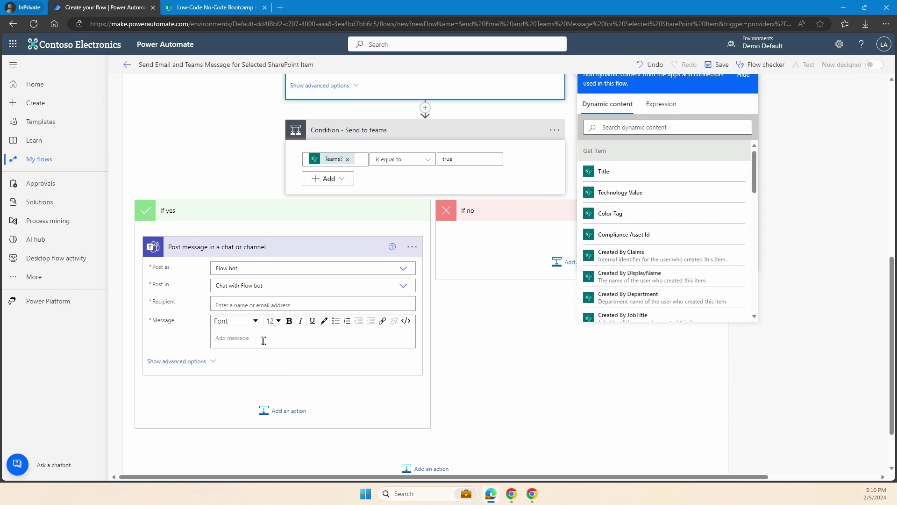
pyautogui.scroll(4, 262, 339)
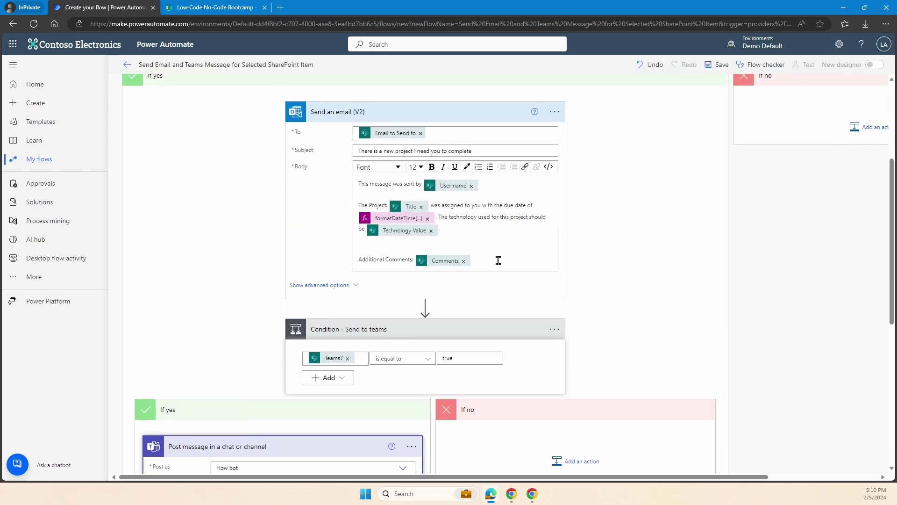
pyautogui.moveTo(369, 228); pyautogui.dragTo(350, 182)
pyautogui.scroll(-5, 267, 281)
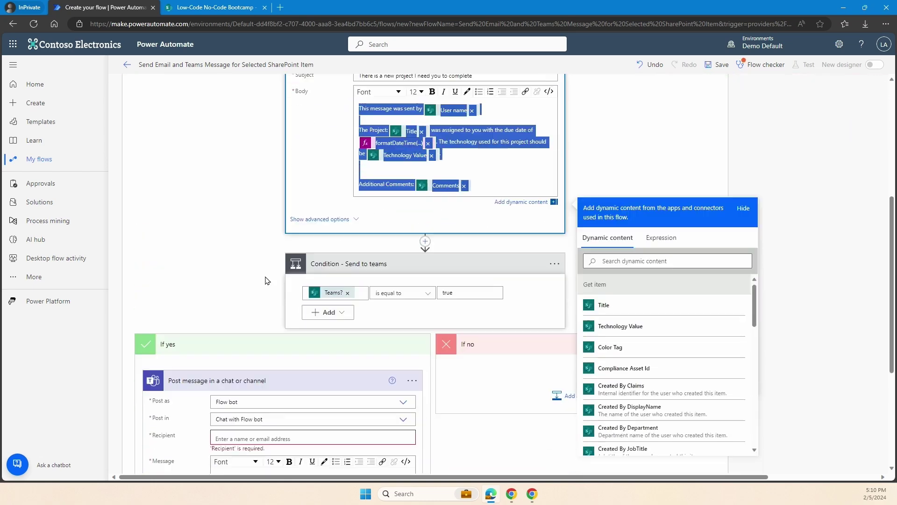
pyautogui.click(261, 278)
pyautogui.hotkey('ctrl', 'v')
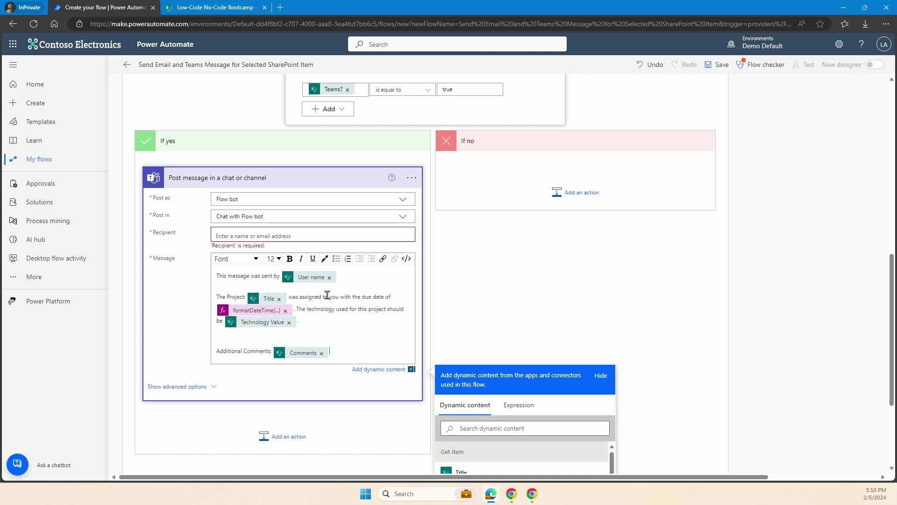
pyautogui.click(292, 234)
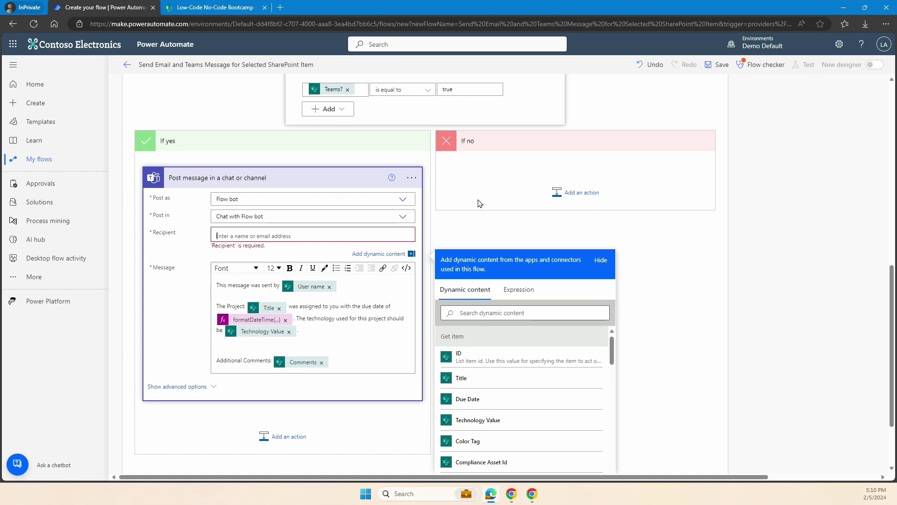
pyautogui.scroll(6, 434, 226)
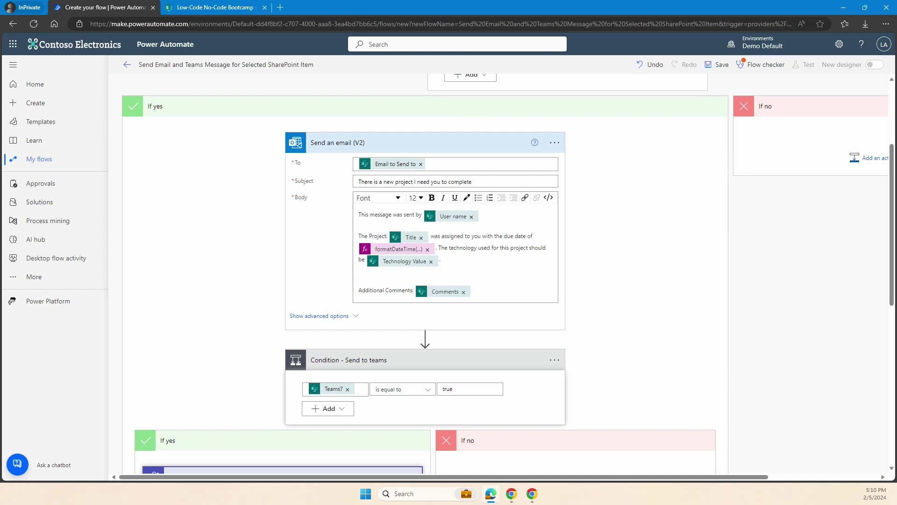
pyautogui.scroll(-5, 568, 252)
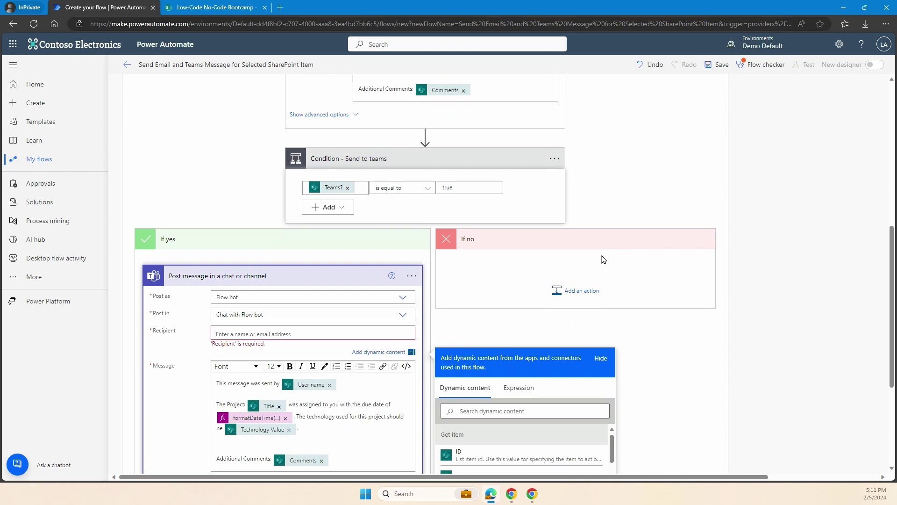
pyautogui.scroll(-4, 603, 260)
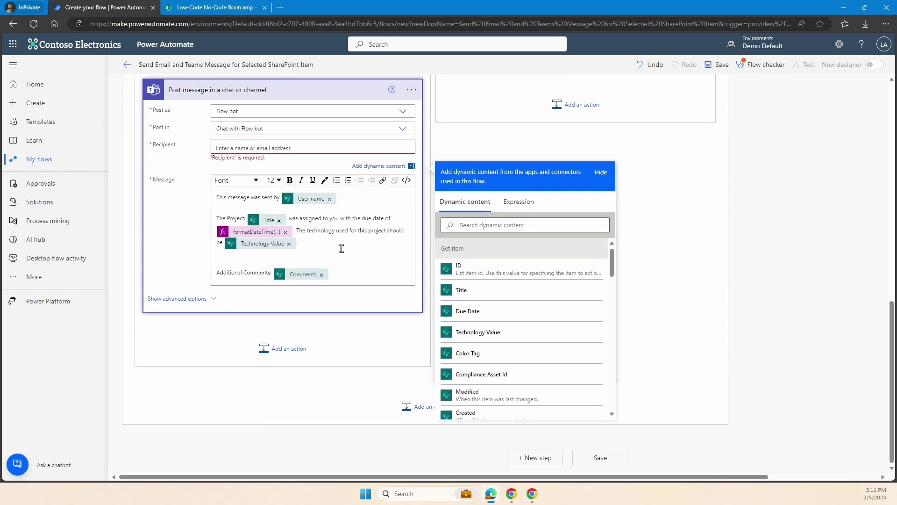
pyautogui.click(339, 249)
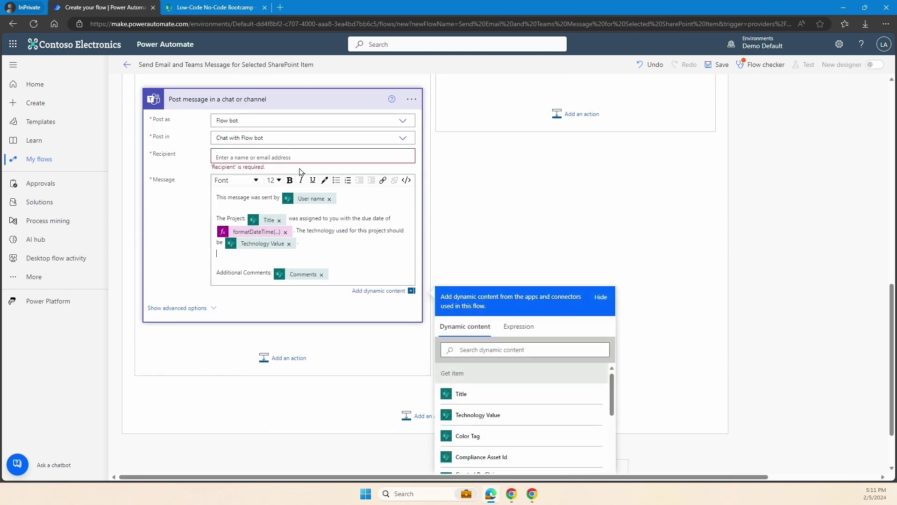
pyautogui.scroll(2, 376, 248)
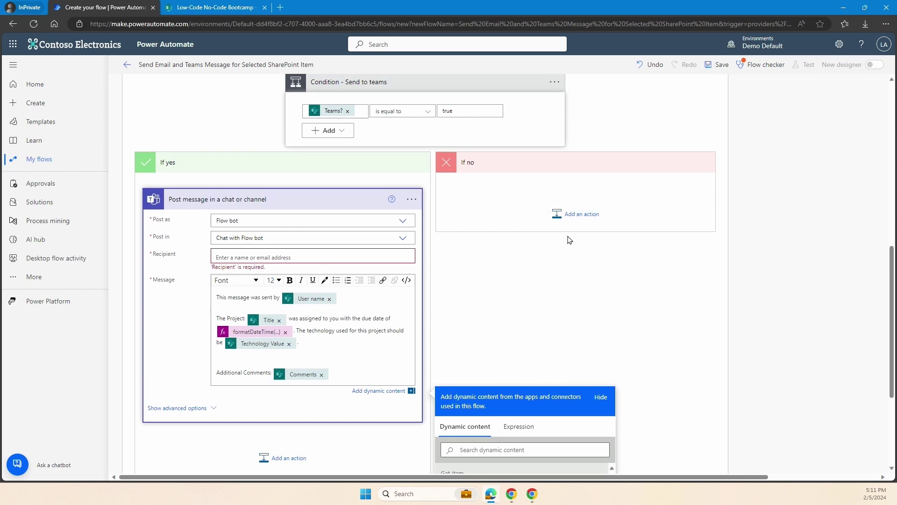
pyautogui.scroll(-2, 357, 364)
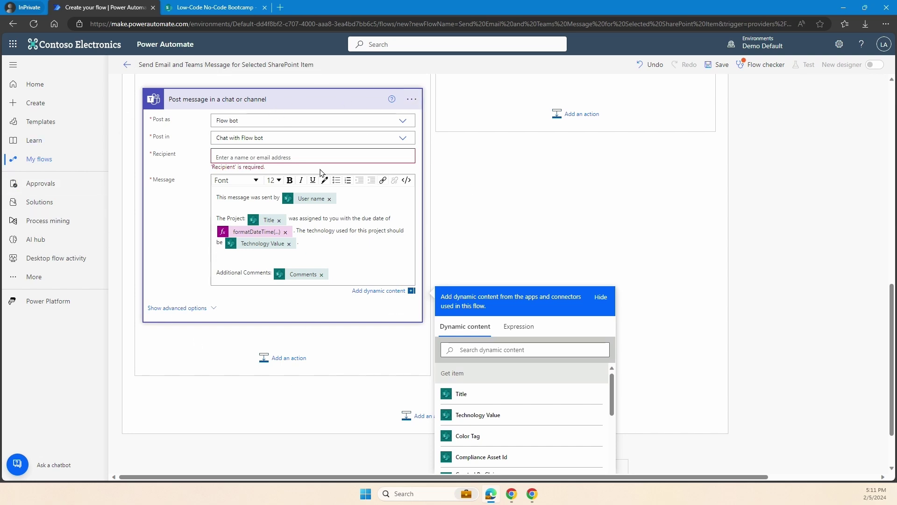
pyautogui.scroll(2, 257, 214)
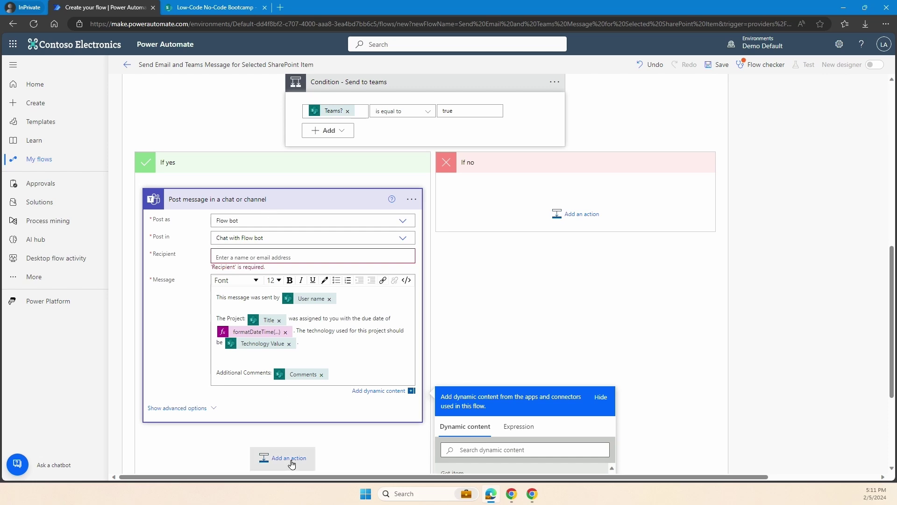
pyautogui.scroll(-2, 300, 383)
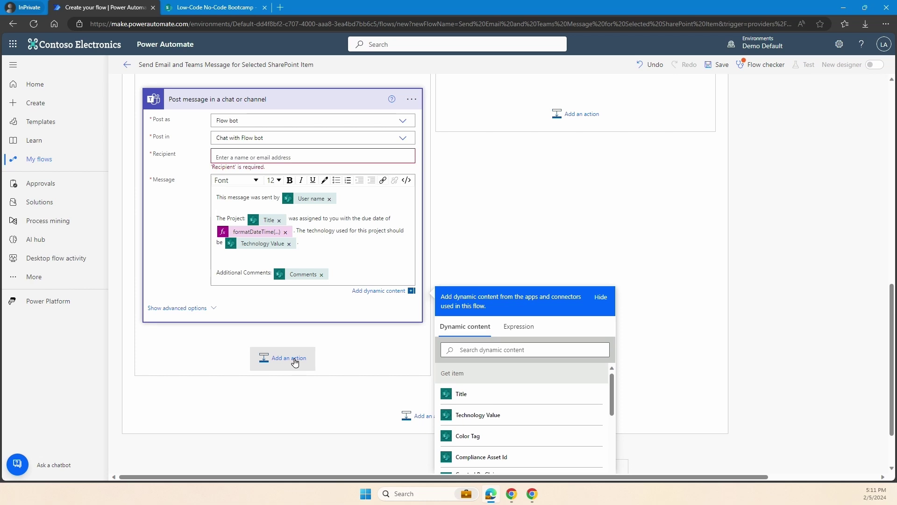
# Search 'a' and add an Apply to each control below the Post message card
pyautogui.click(295, 361)
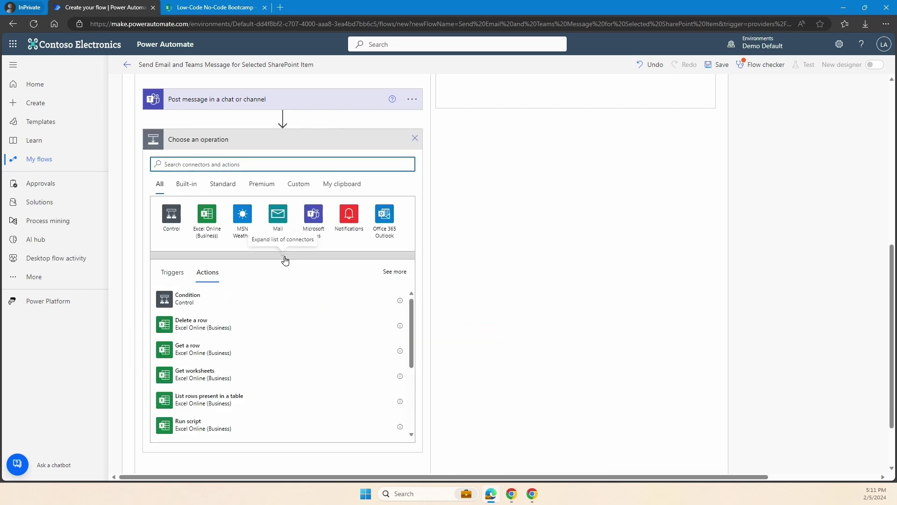
pyautogui.write('apply to each')
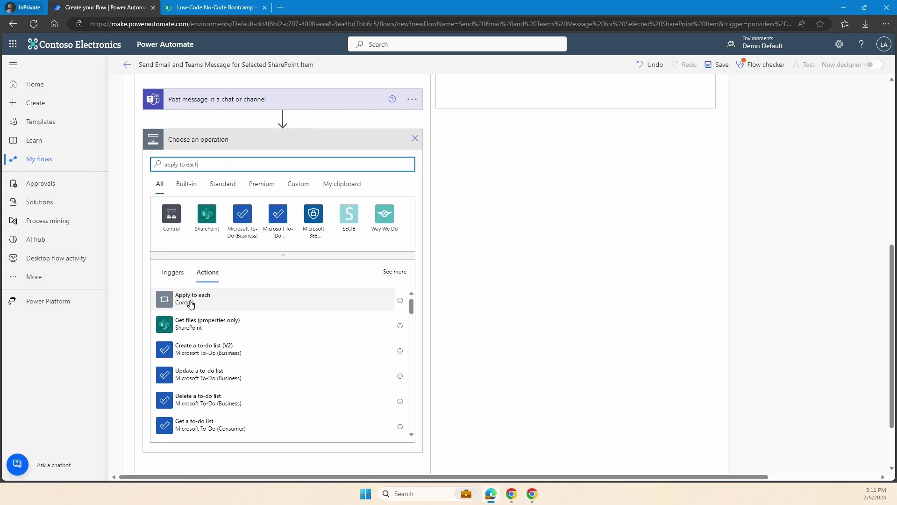
pyautogui.click(204, 300)
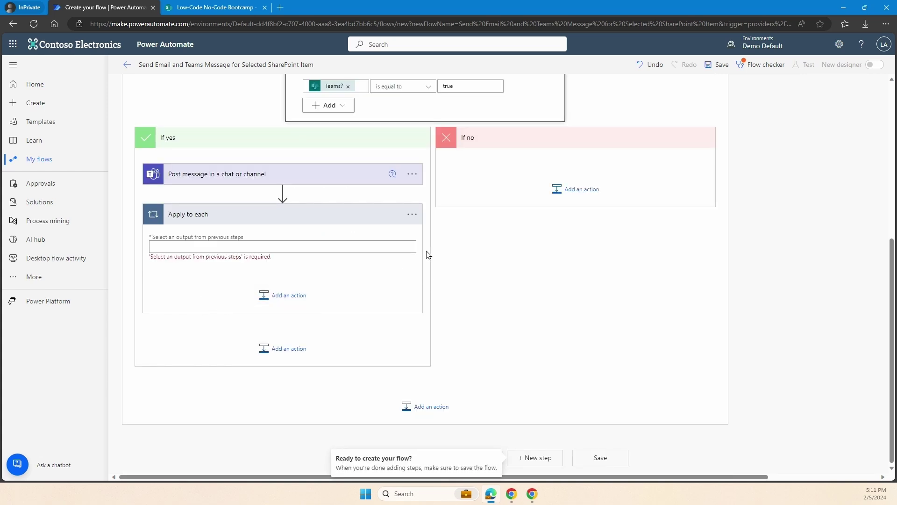
pyautogui.scroll(5, 593, 254)
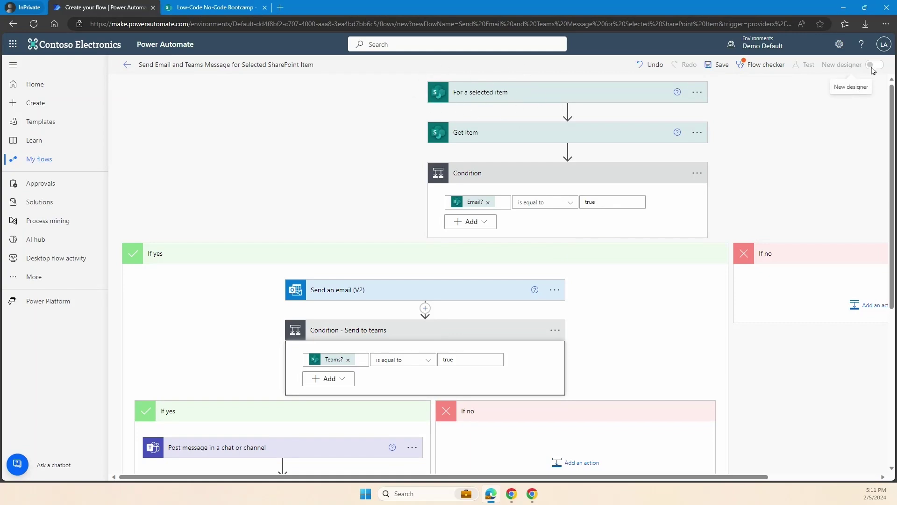
# Drag the Post message card into the Apply to each container and select its output field
pyautogui.scroll(-5, 508, 146)
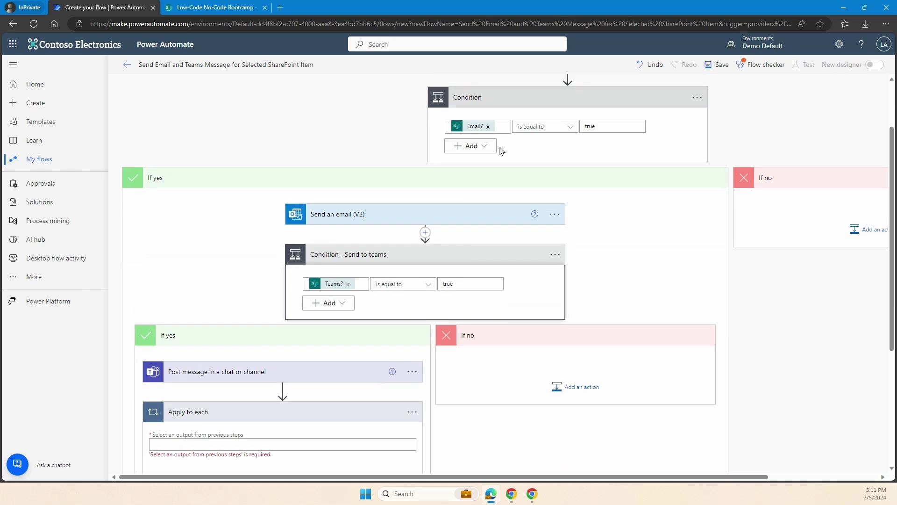
pyautogui.click(234, 247)
pyautogui.moveTo(280, 184); pyautogui.dragTo(272, 281)
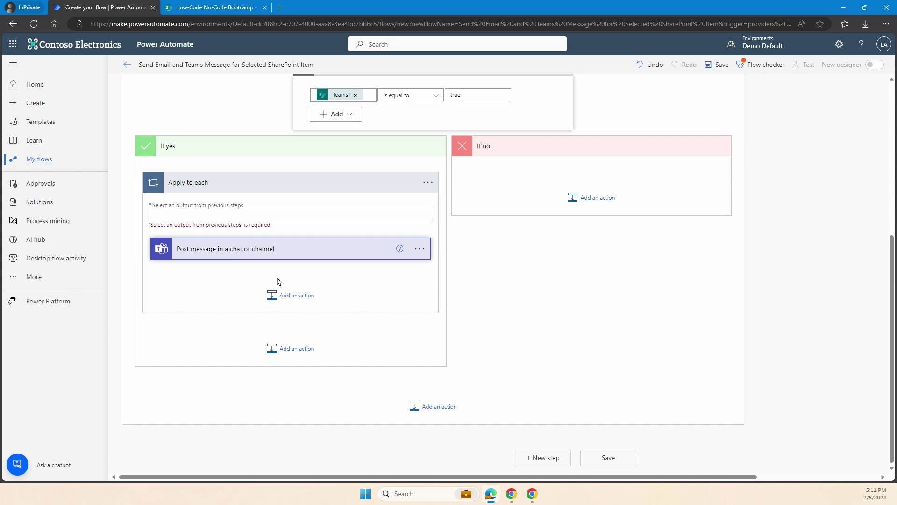
pyautogui.click(265, 214)
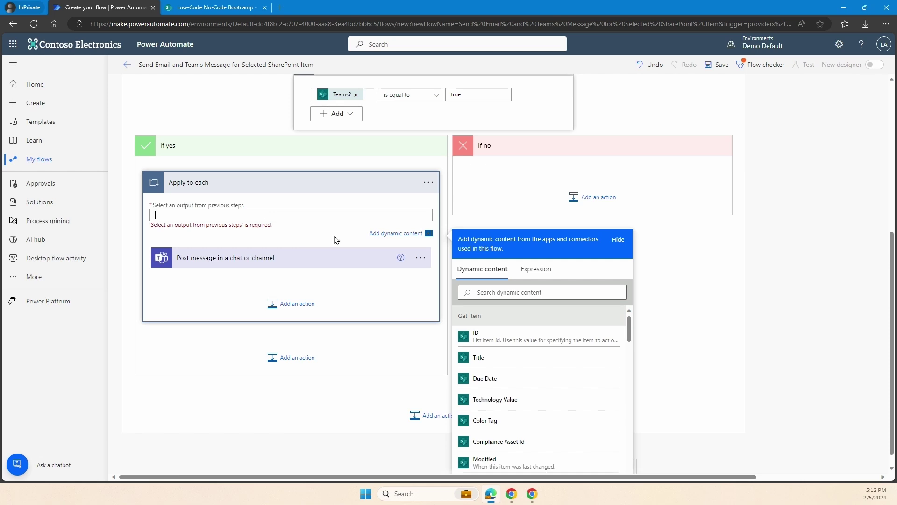
# Switch to the Expression tab and type 'split(' as the loop input formula
pyautogui.click(546, 275)
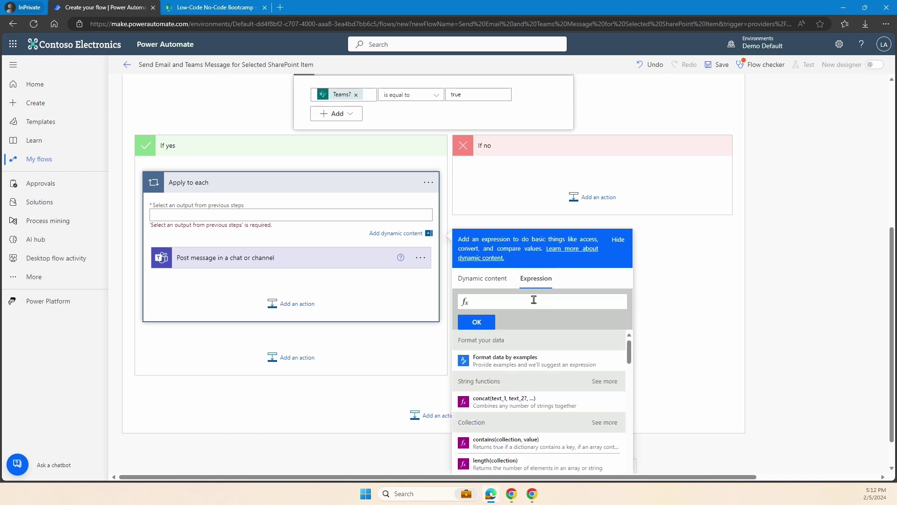
pyautogui.write('spliot')
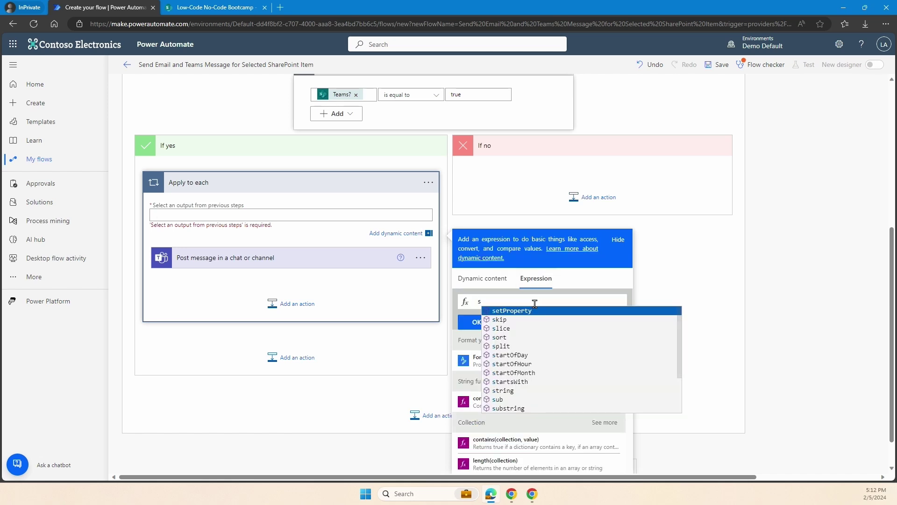
pyautogui.press('BackSpace')
pyautogui.press('BackSpace')
pyautogui.write('t')
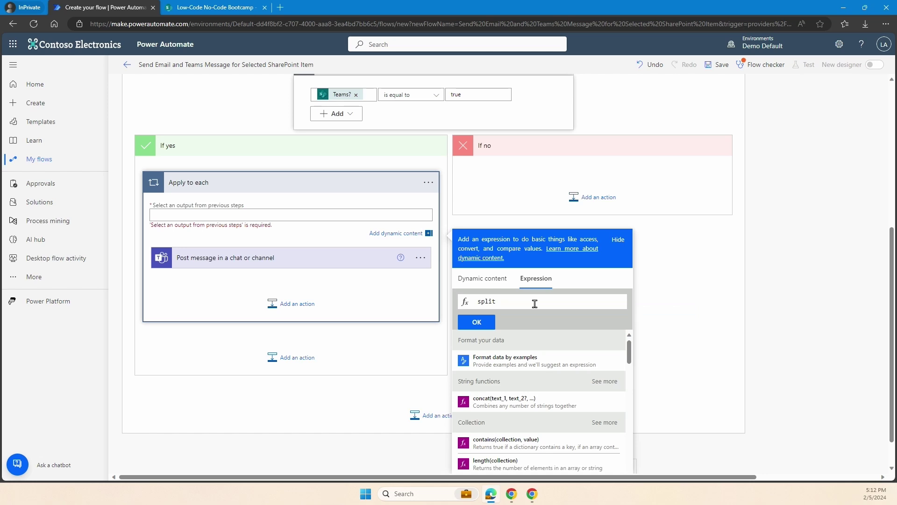
pyautogui.write('(')
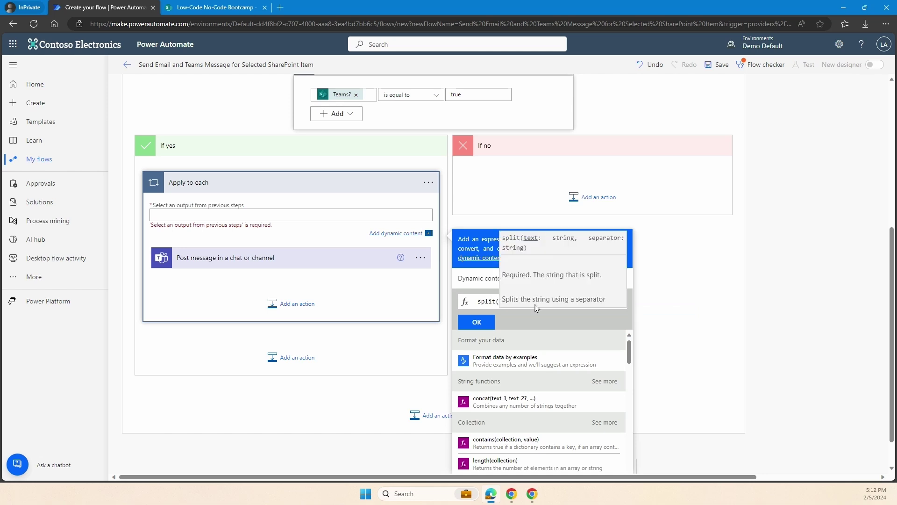
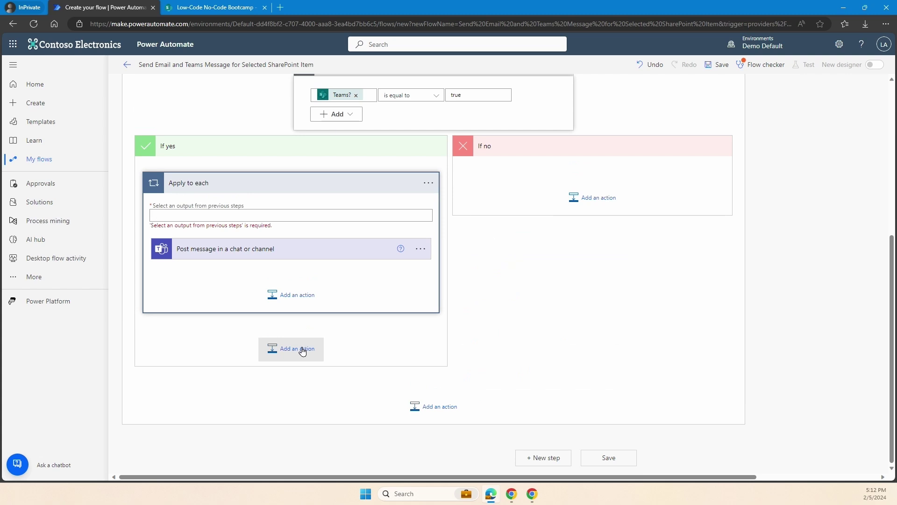
# Add a Compose action below the loop whose Inputs hold the Email to Send to field
pyautogui.write('compose')
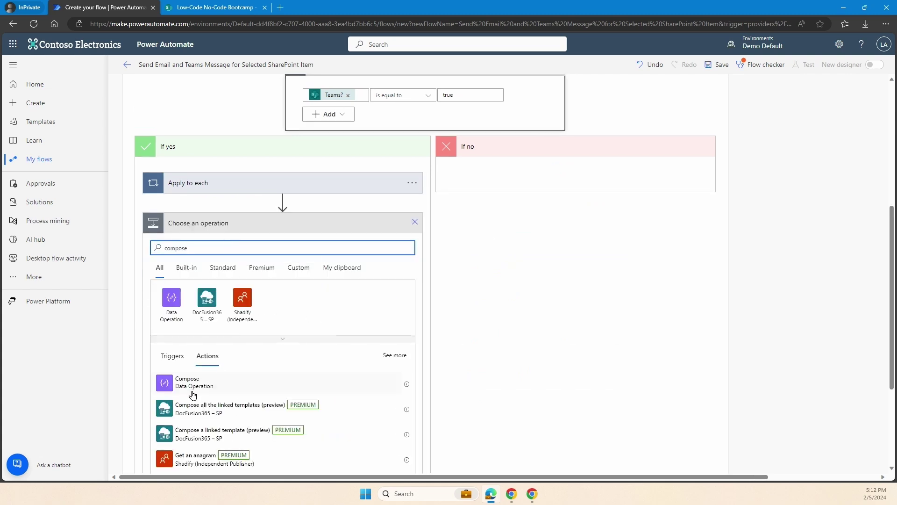
pyautogui.click(260, 381)
pyautogui.click(307, 296)
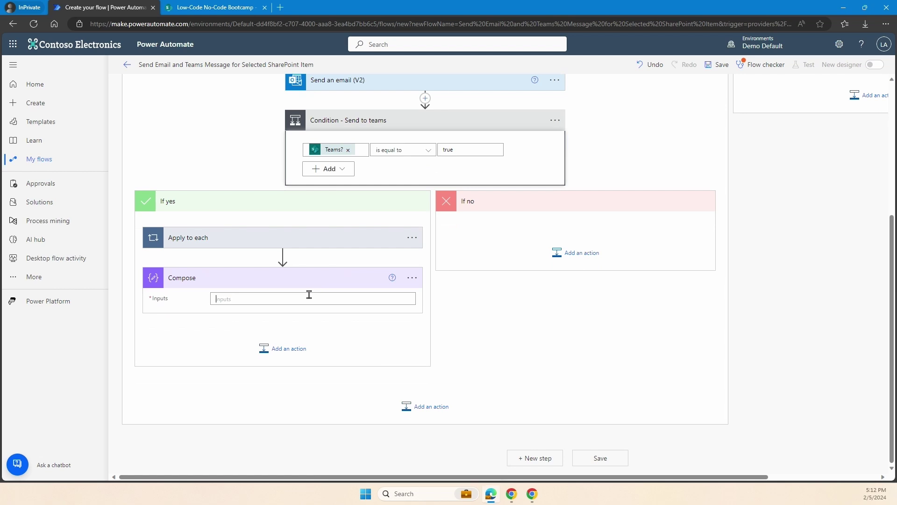
pyautogui.scroll(-2, 589, 309)
pyautogui.click(525, 279)
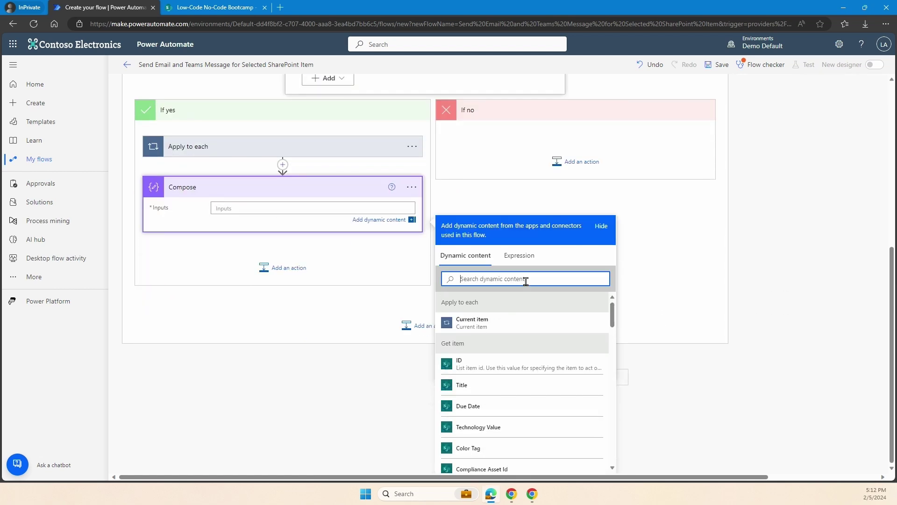
pyautogui.write('email')
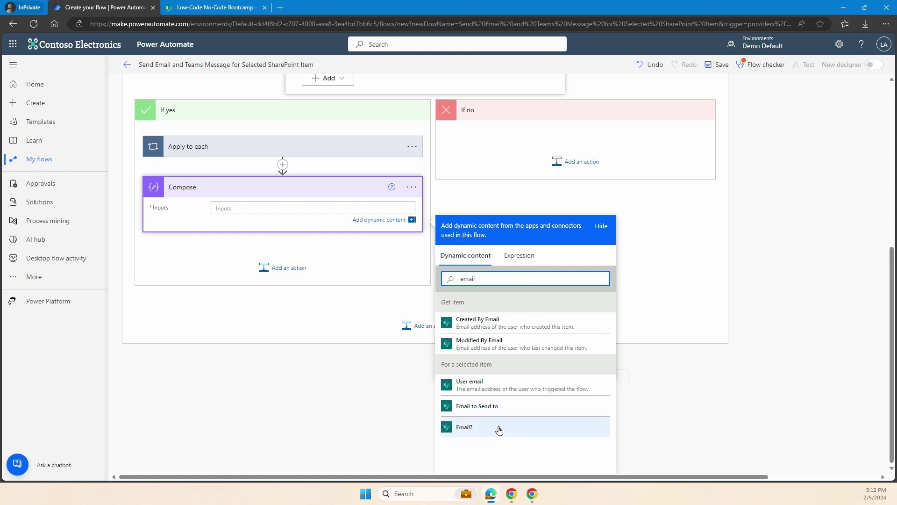
pyautogui.click(491, 407)
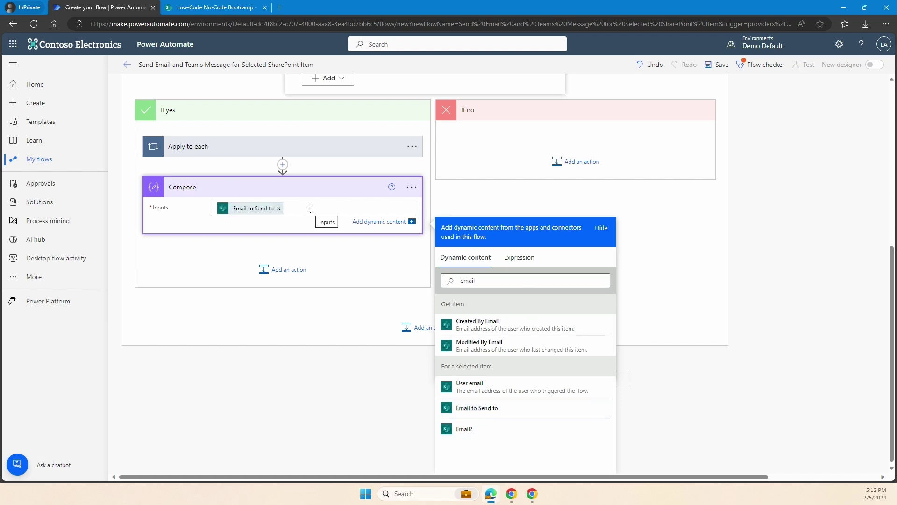
pyautogui.click(225, 211)
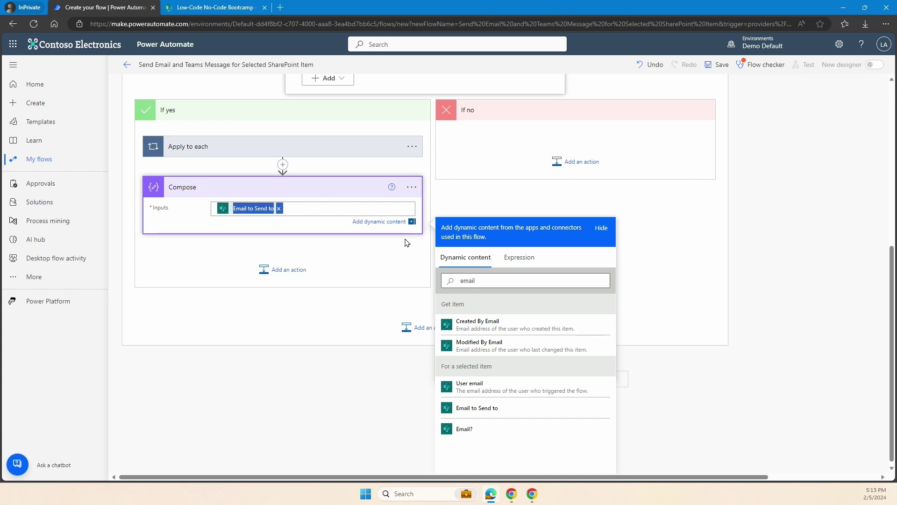
pyautogui.click(266, 154)
# Make the Apply to each loop iterate over the expression split(triggerBody()['email'],';')
pyautogui.click(270, 182)
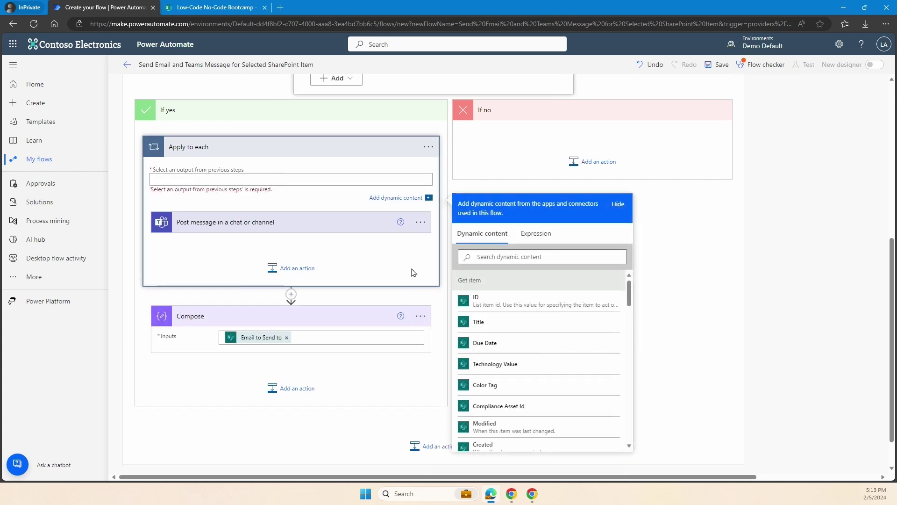
pyautogui.click(534, 234)
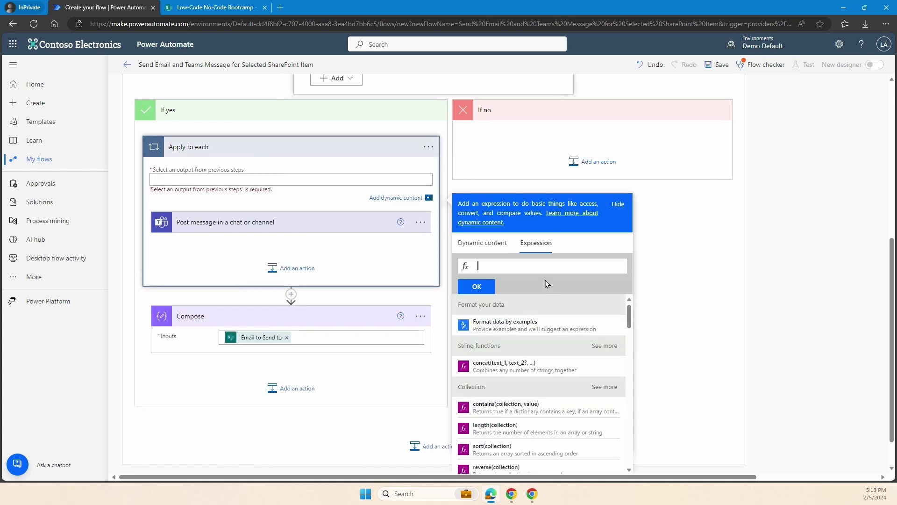
pyautogui.write('split(')
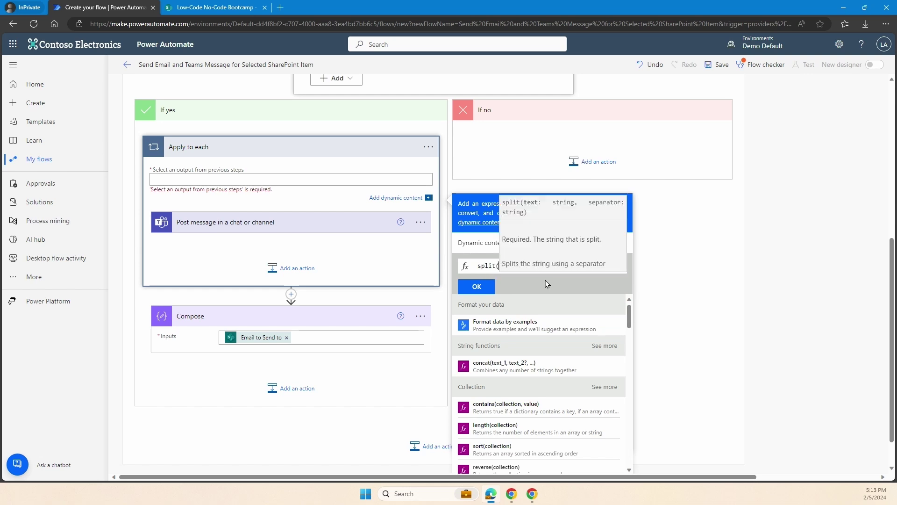
pyautogui.write("@{triggerBody()['email']}")
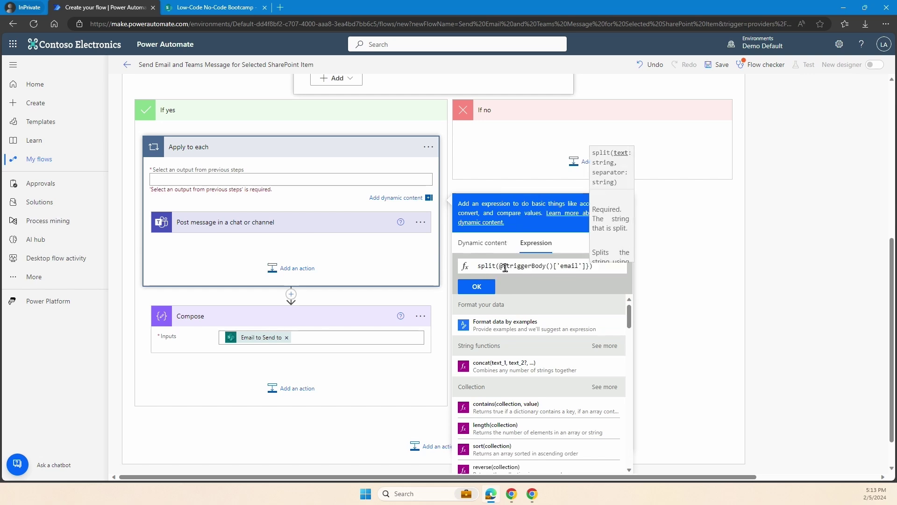
pyautogui.click(505, 266)
pyautogui.press('BackSpace')
pyautogui.press('BackSpace')
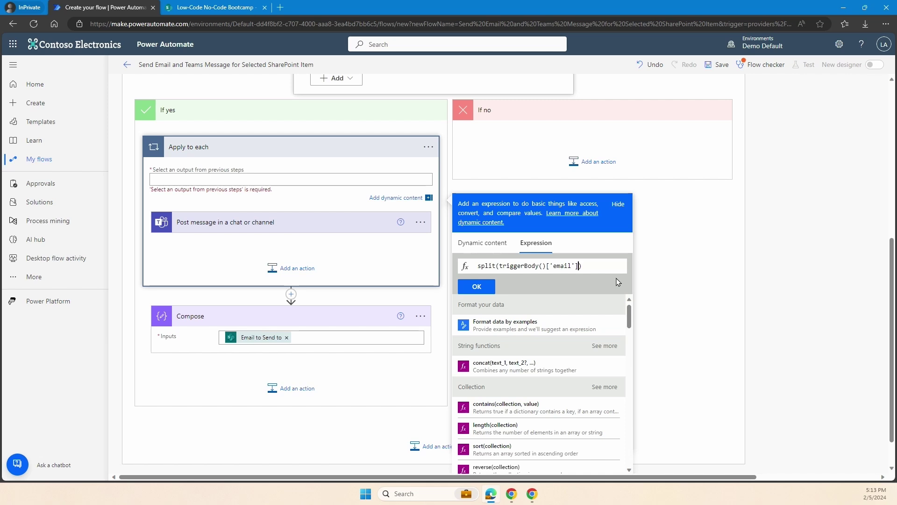
pyautogui.write(',')
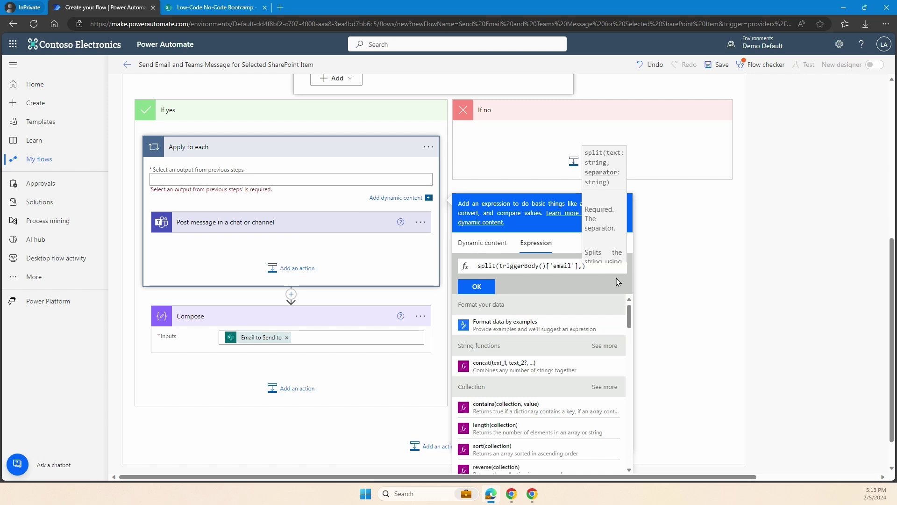
pyautogui.write("''")
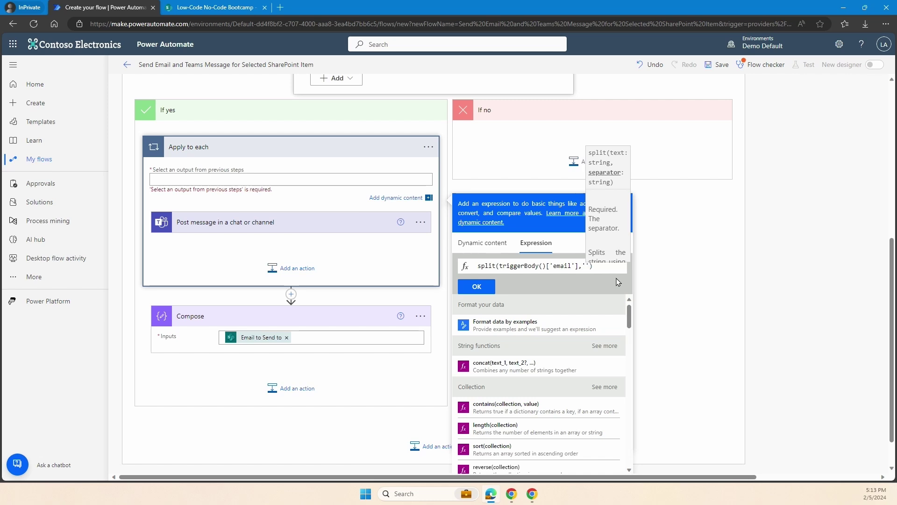
pyautogui.write(';')
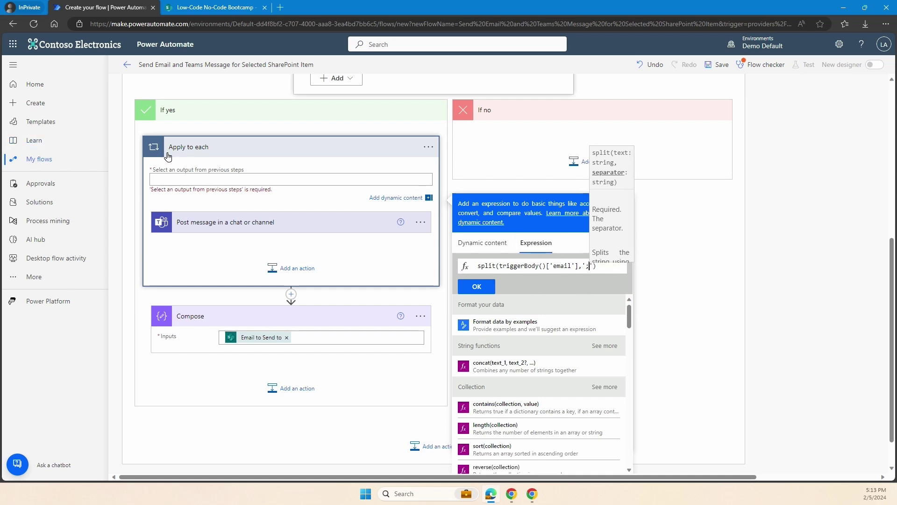
pyautogui.click(483, 286)
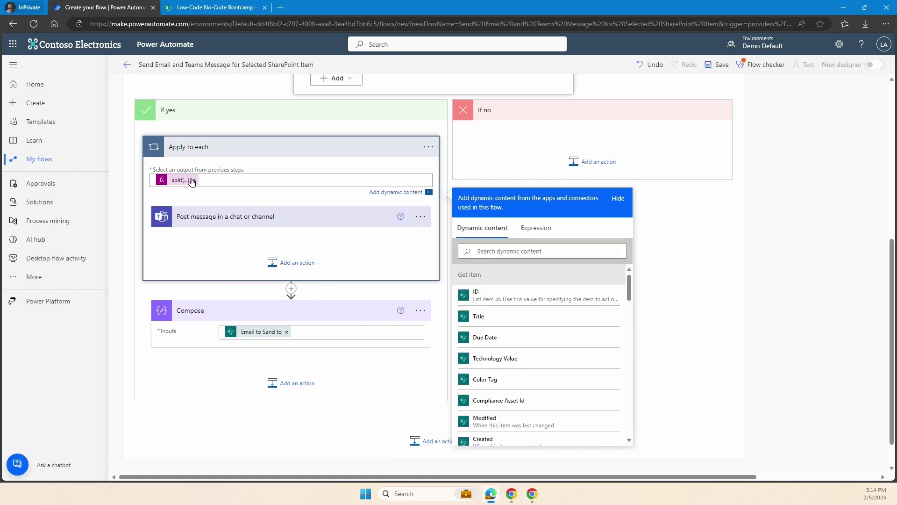
# Set the Teams post-message Recipient to the Apply to each loop's Current item
pyautogui.click(254, 217)
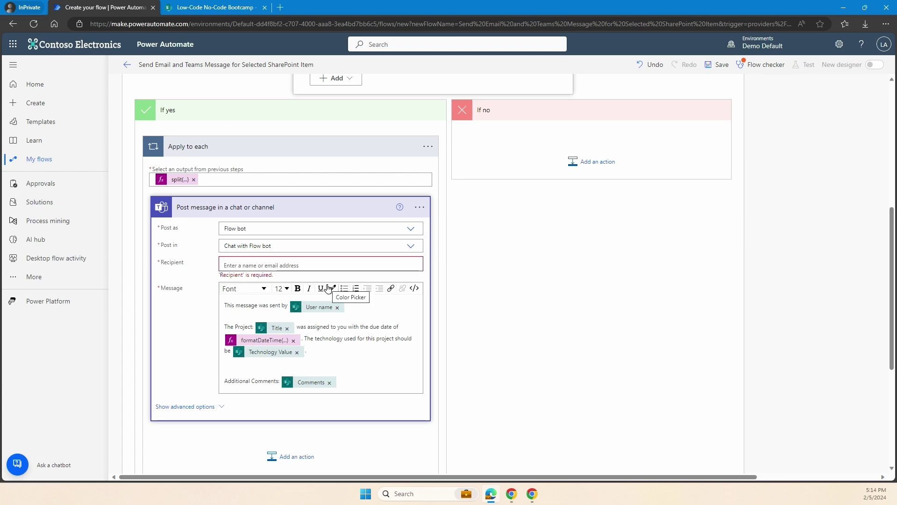
pyautogui.click(291, 265)
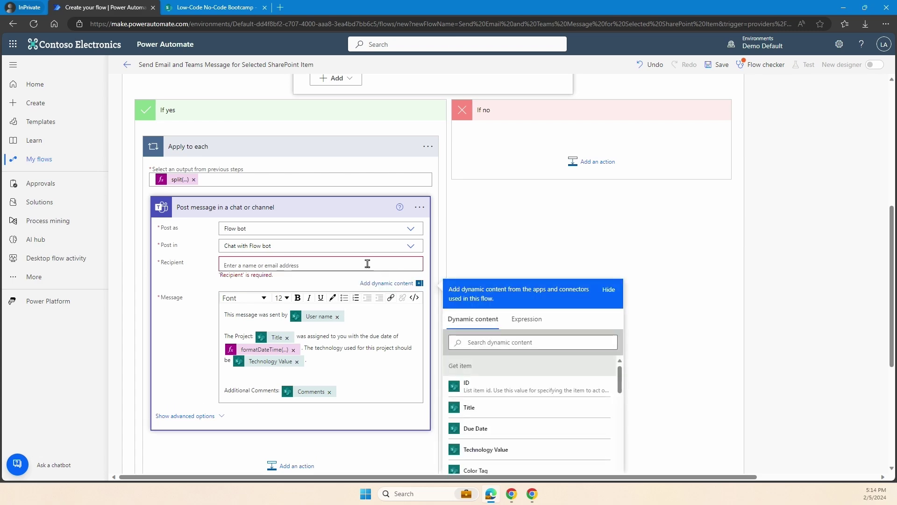
pyautogui.scroll(-2, 703, 308)
pyautogui.scroll(-8, 571, 305)
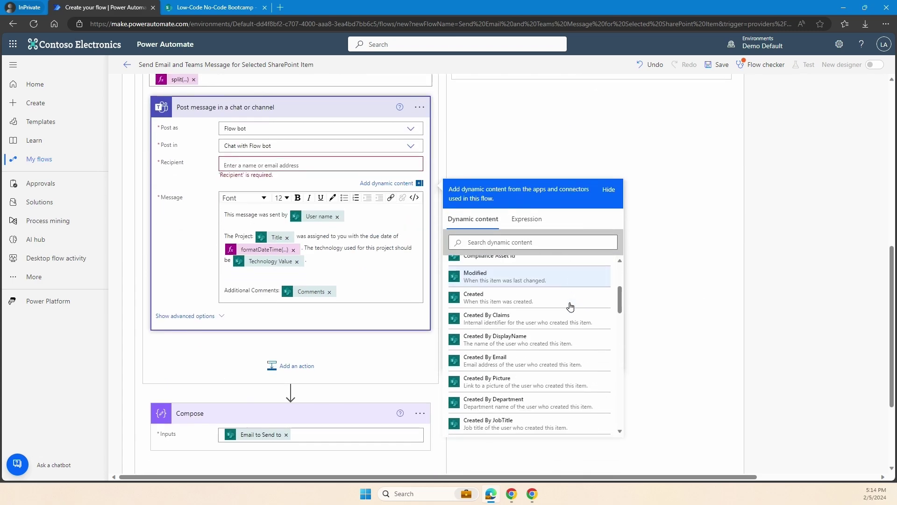
pyautogui.scroll(-8, 569, 309)
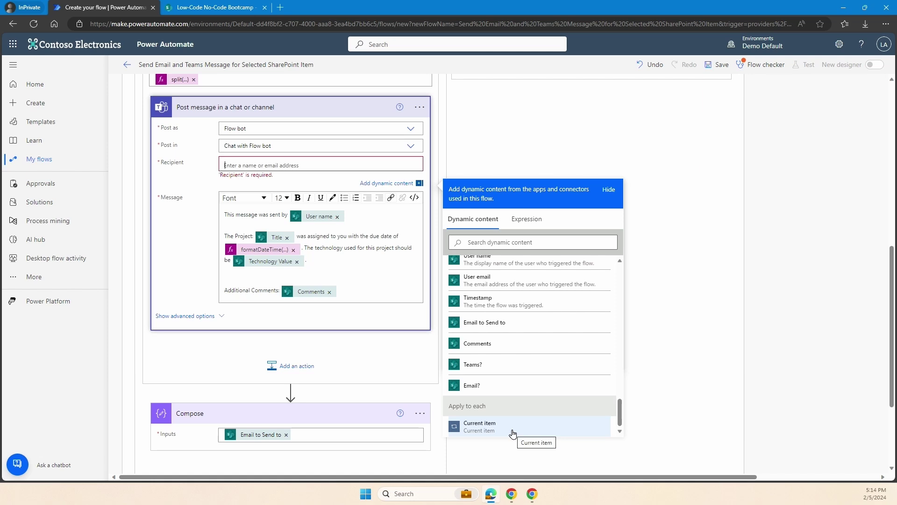
pyautogui.click(512, 433)
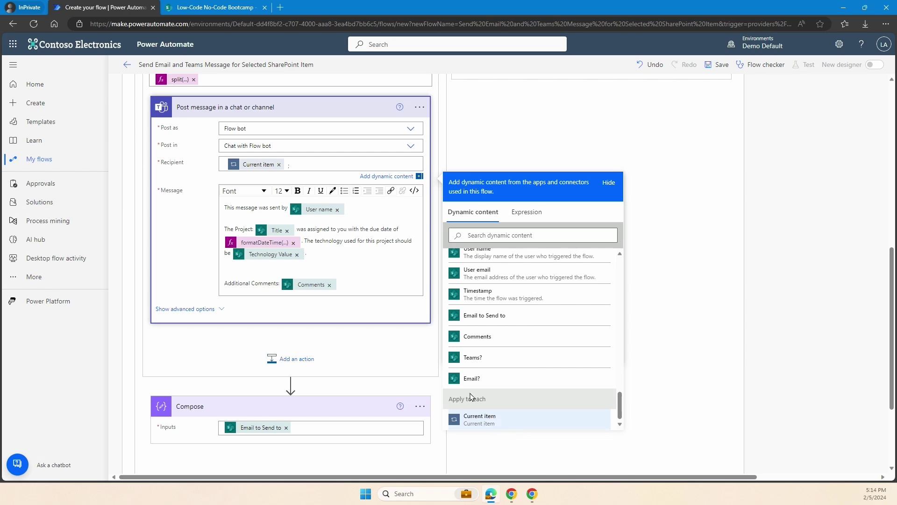
pyautogui.scroll(6, 271, 286)
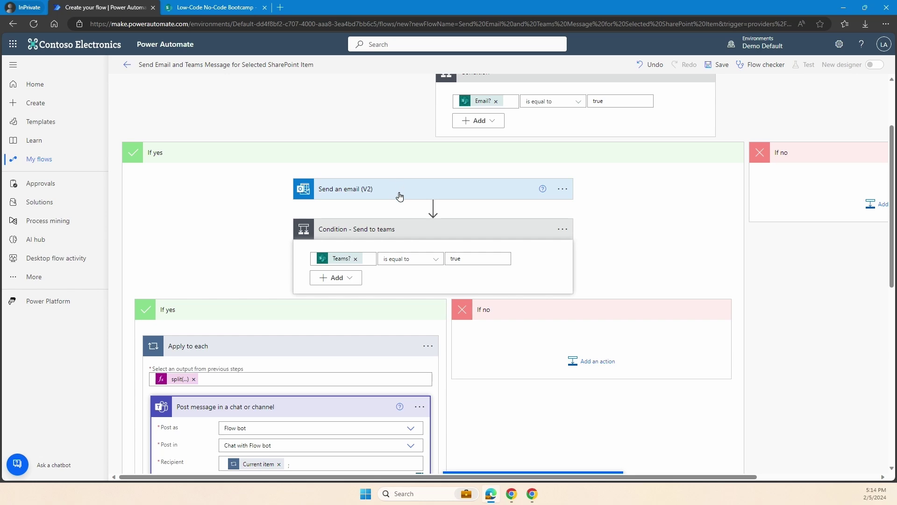
# Delete the Compose action from the flow
pyautogui.scroll(-6, 400, 197)
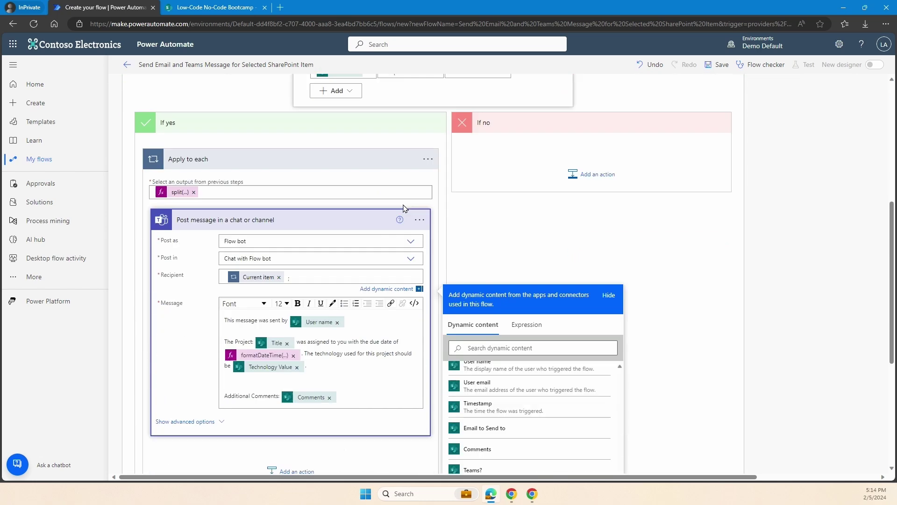
pyautogui.scroll(-2, 360, 345)
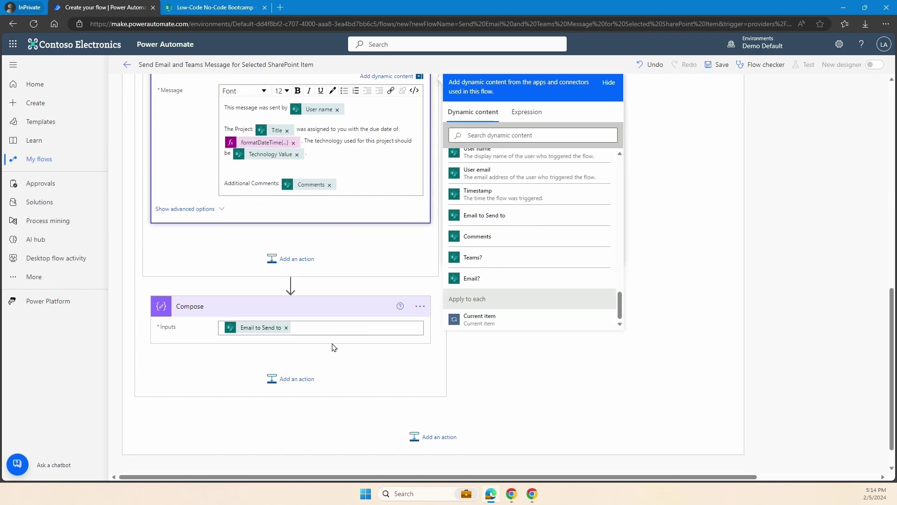
pyautogui.click(416, 313)
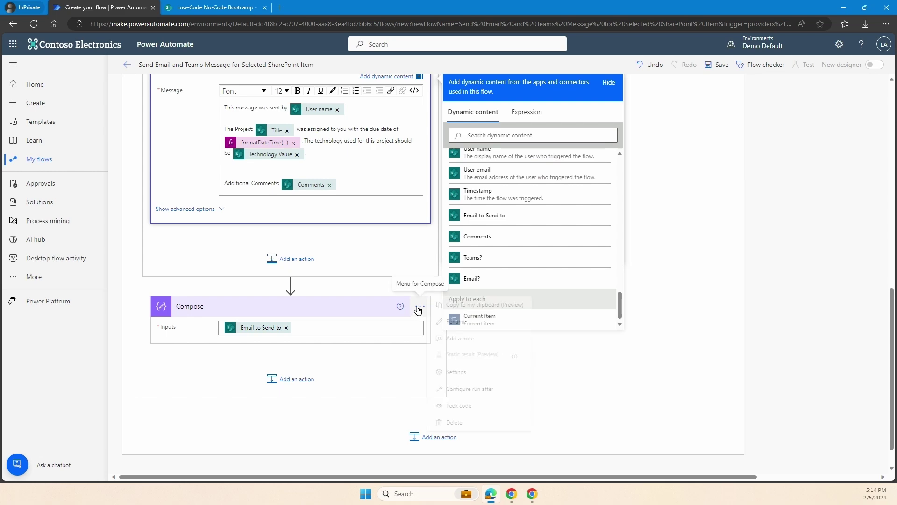
pyautogui.click(420, 298)
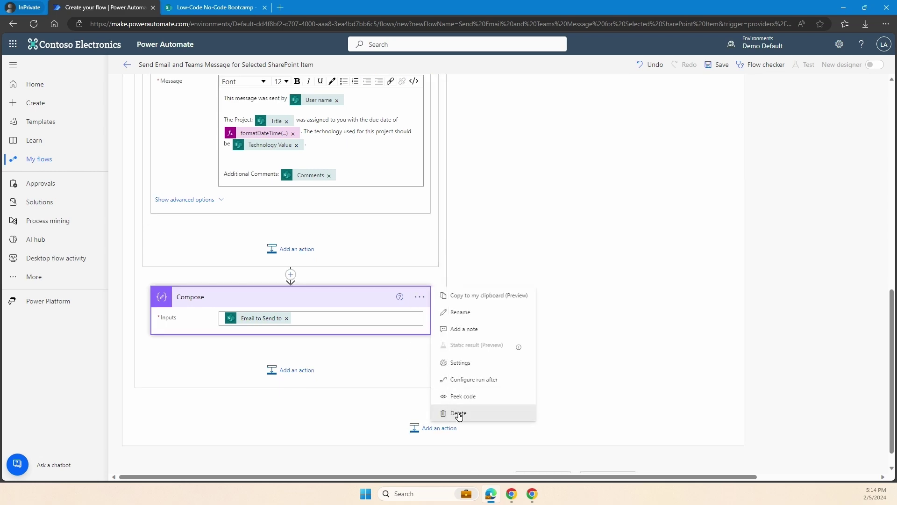
pyautogui.click(458, 413)
pyautogui.press('Return')
# Save the flow and dismiss the AI-powered editing notice
pyautogui.scroll(10, 606, 377)
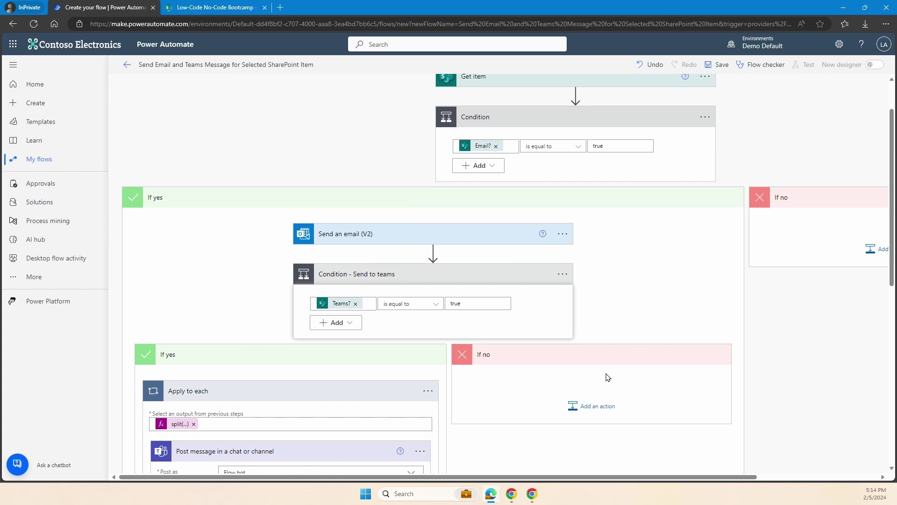
pyautogui.scroll(3, 606, 375)
pyautogui.click(712, 67)
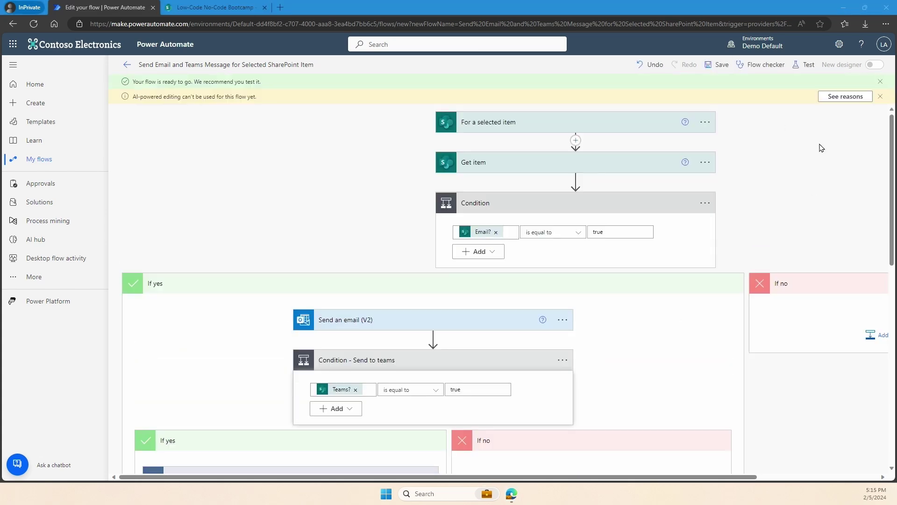
pyautogui.click(880, 97)
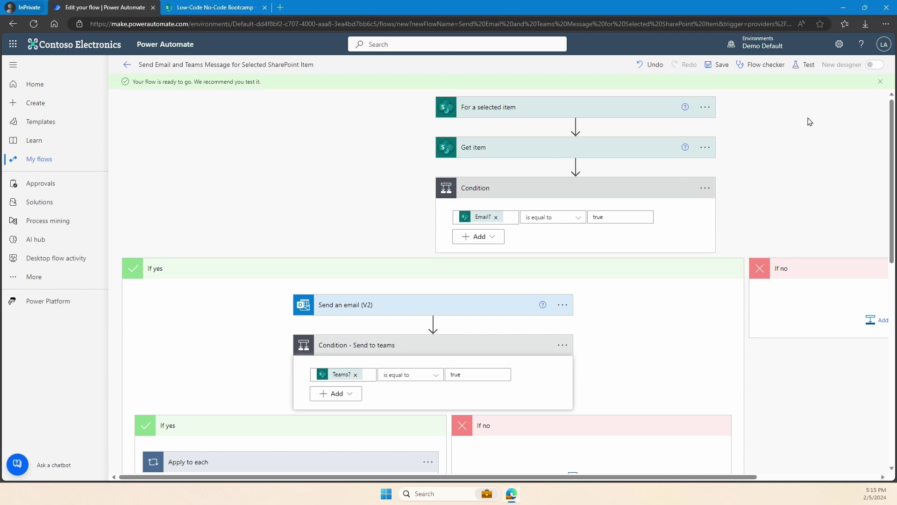
pyautogui.click(805, 67)
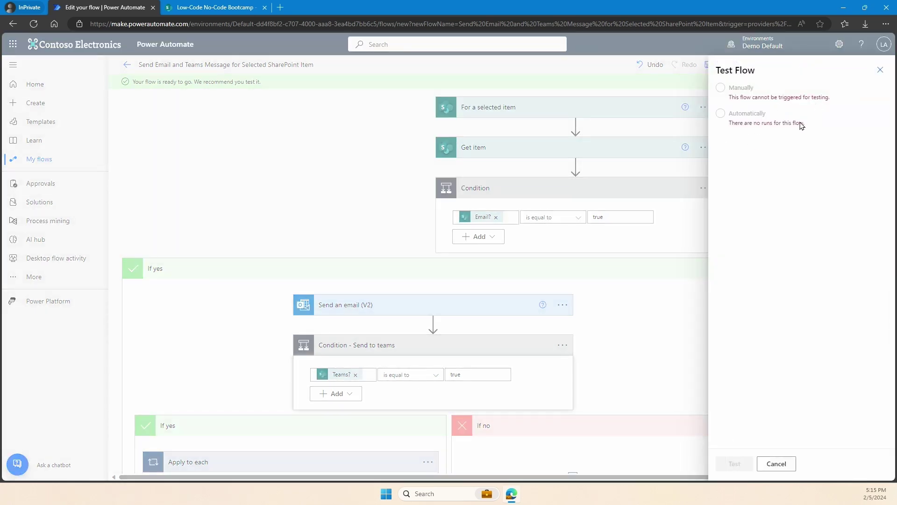
pyautogui.click(879, 70)
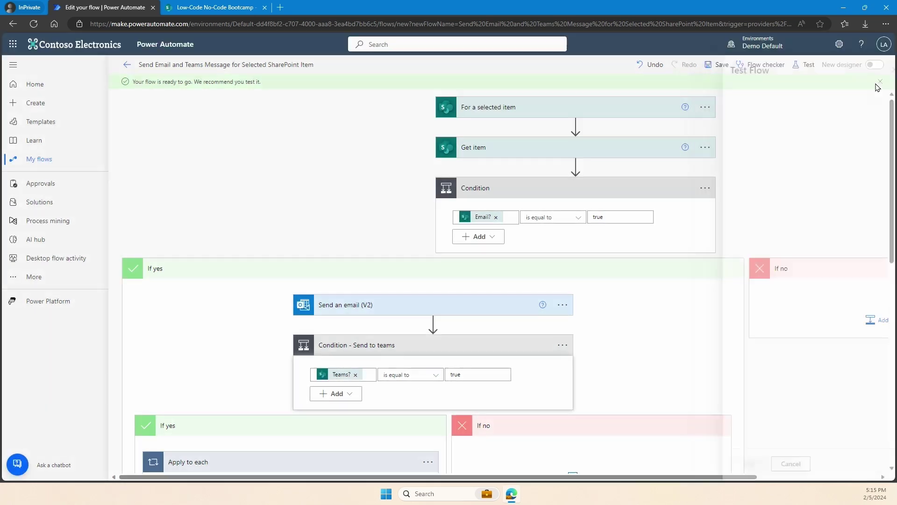
# In the refreshed Upcoming Projects list, run Send Email and Teams Message on Canvas App - Check In
pyautogui.click(212, 7)
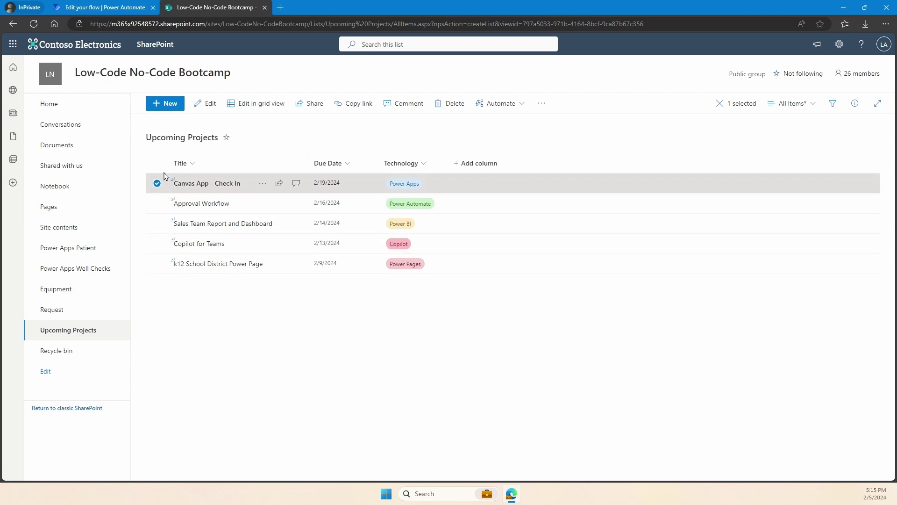
pyautogui.click(33, 24)
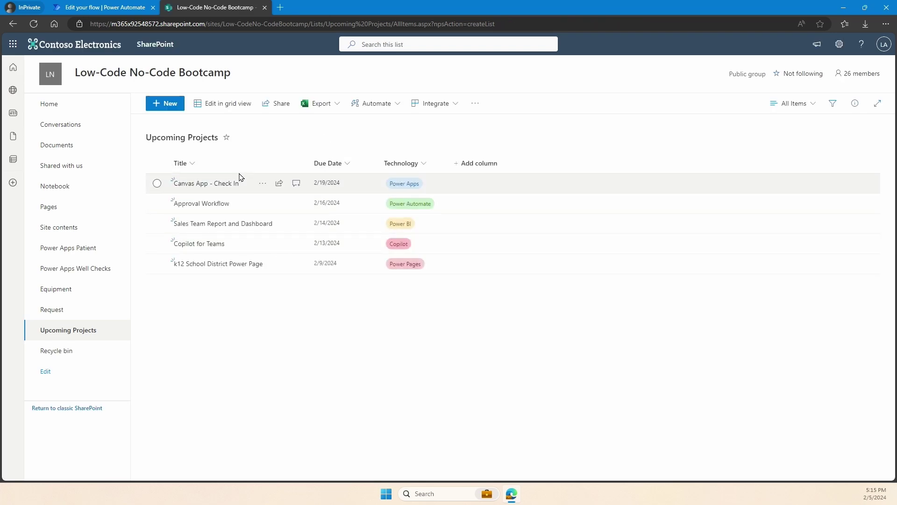
pyautogui.click(157, 183)
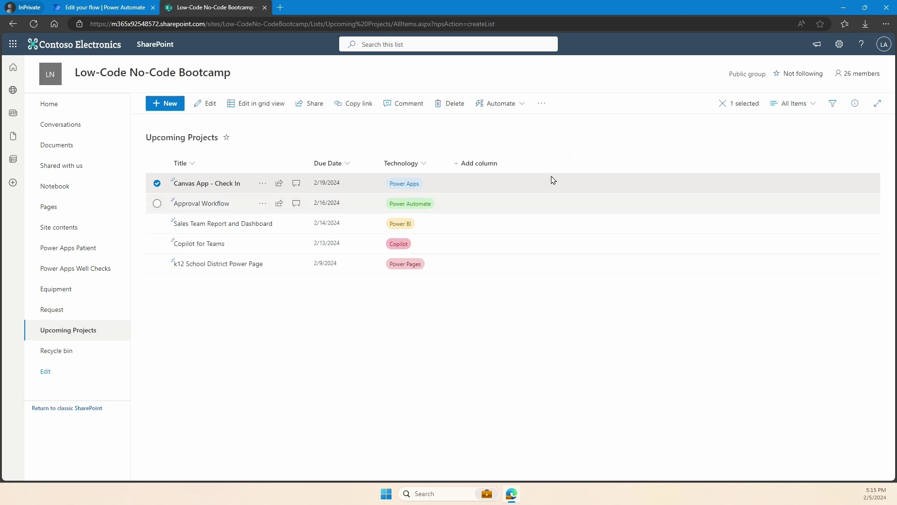
pyautogui.click(523, 104)
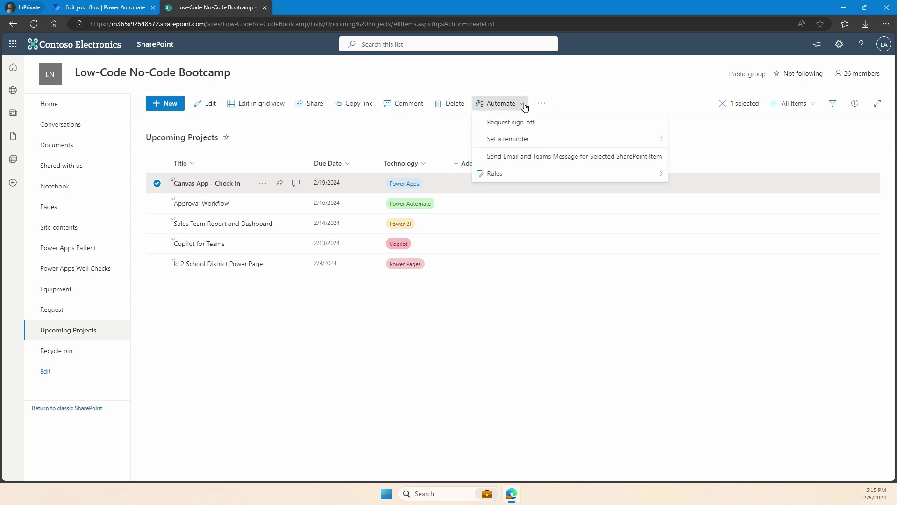
pyautogui.click(528, 164)
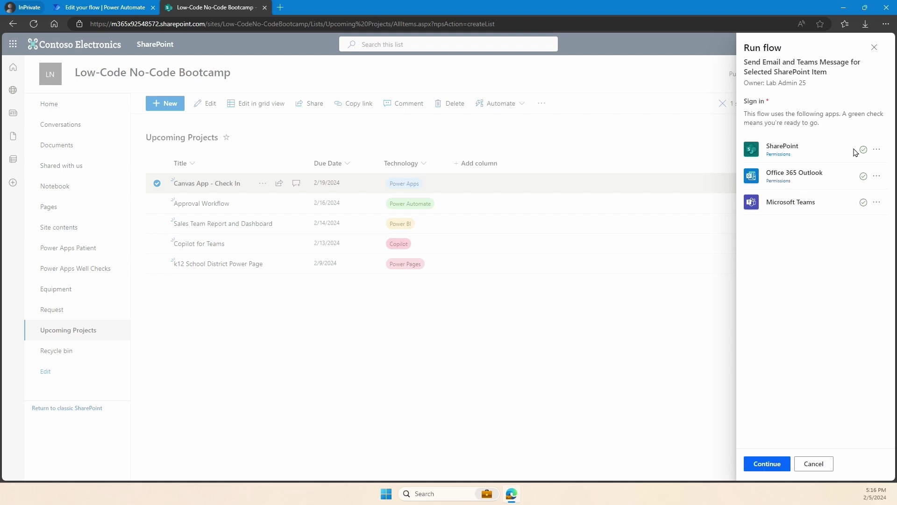
# Continue to the run form and add two people to Email to Send to
pyautogui.click(772, 462)
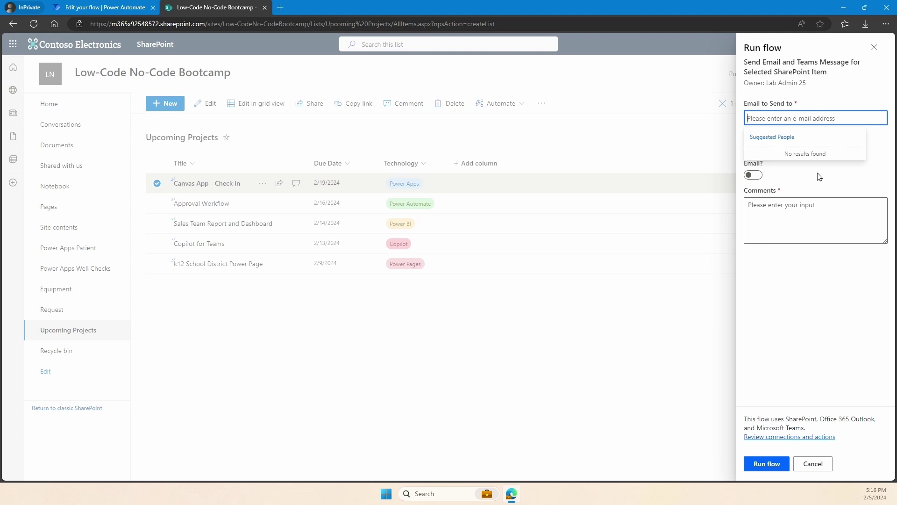
pyautogui.write('ma')
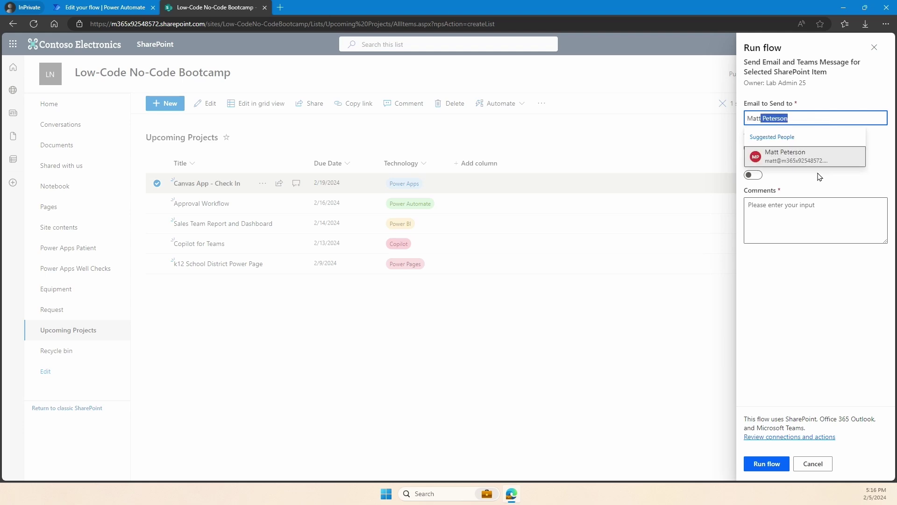
pyautogui.click(807, 156)
pyautogui.click(821, 169)
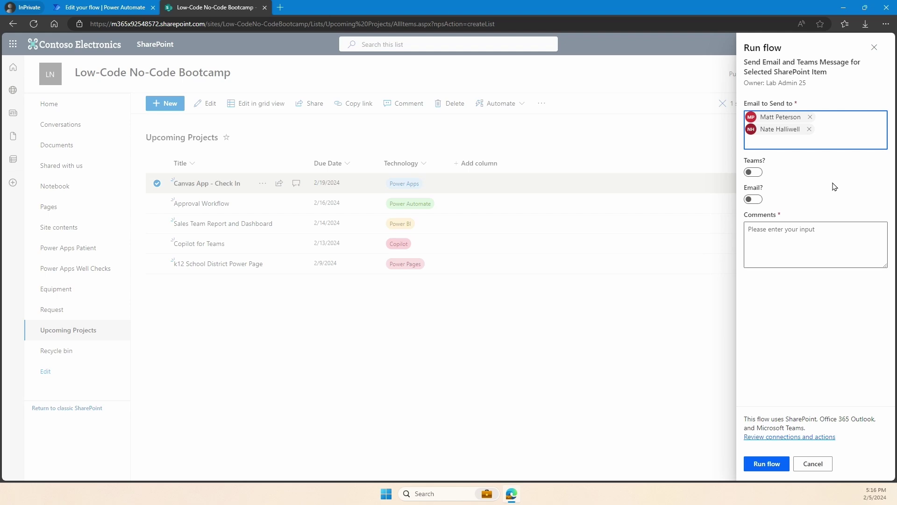
# Turn on Teams? and Email?, enter the work-together comment, and run the flow
pyautogui.click(753, 172)
pyautogui.click(753, 200)
pyautogui.click(813, 234)
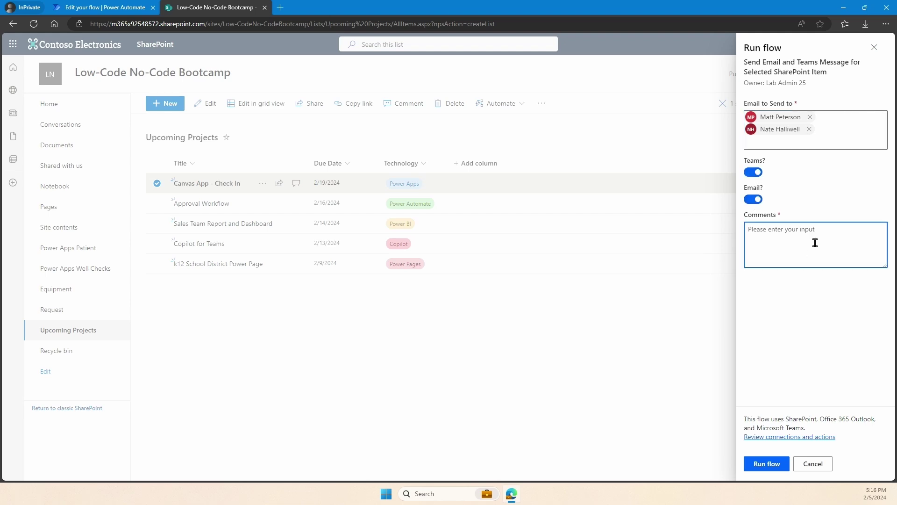
pyautogui.write('Pl')
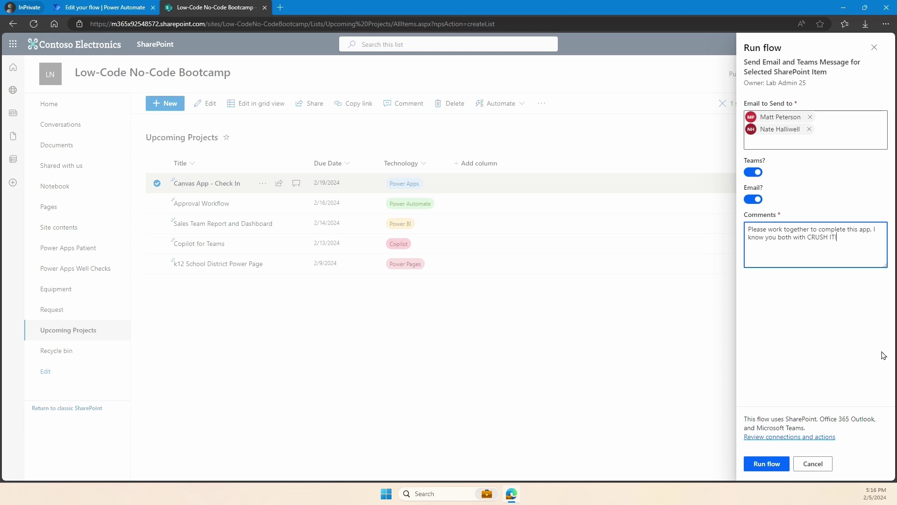
pyautogui.click(765, 464)
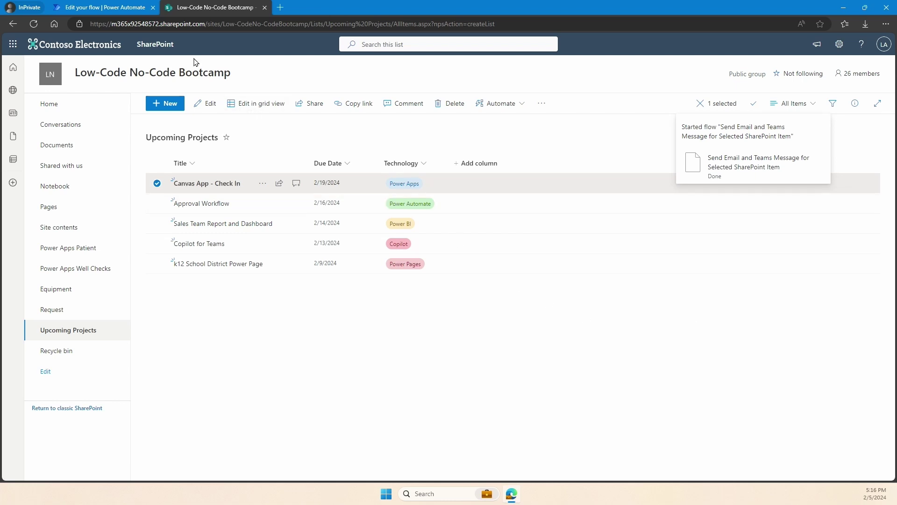
# Open the succeeded run in Power Automate, then view the Workflows message in the recipient's Teams chat
pyautogui.click(130, 8)
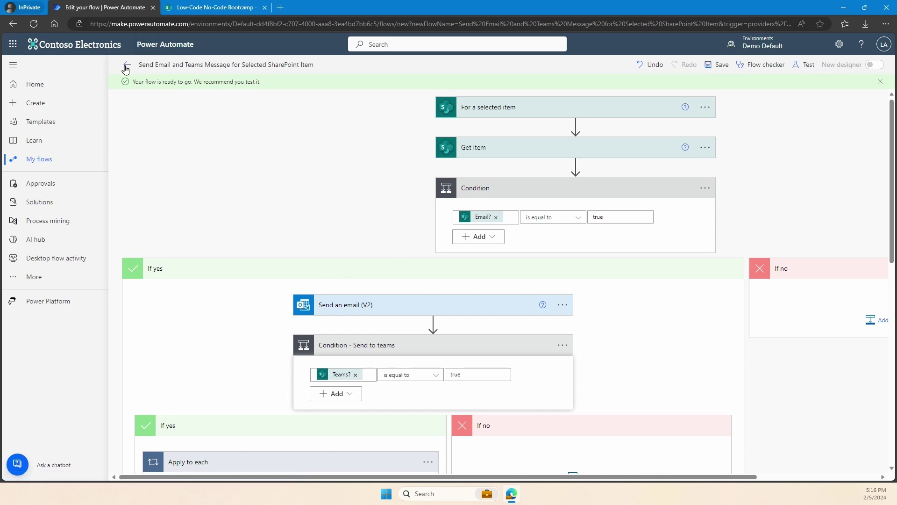
pyautogui.click(127, 65)
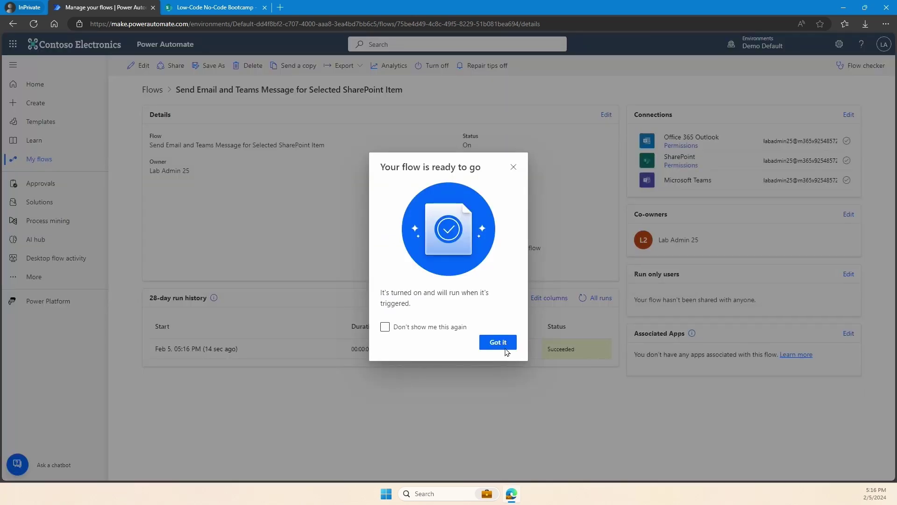
pyautogui.click(500, 345)
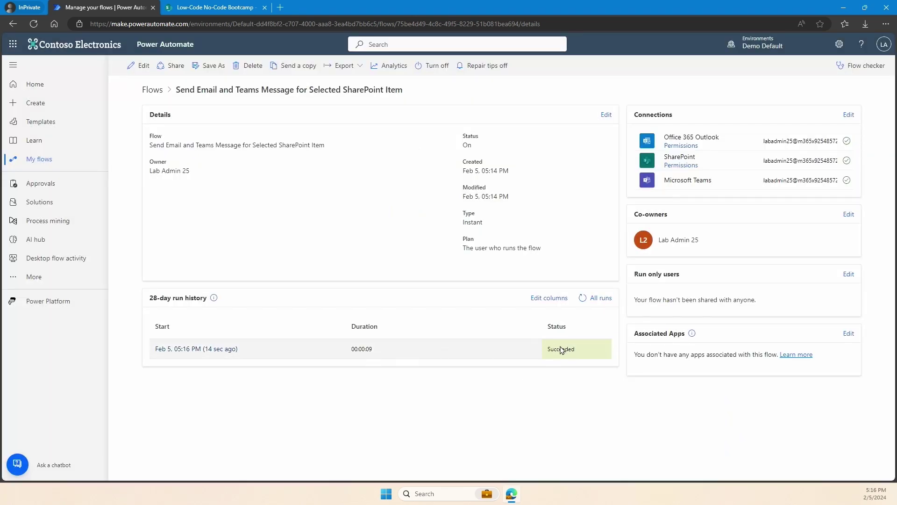
pyautogui.click(182, 352)
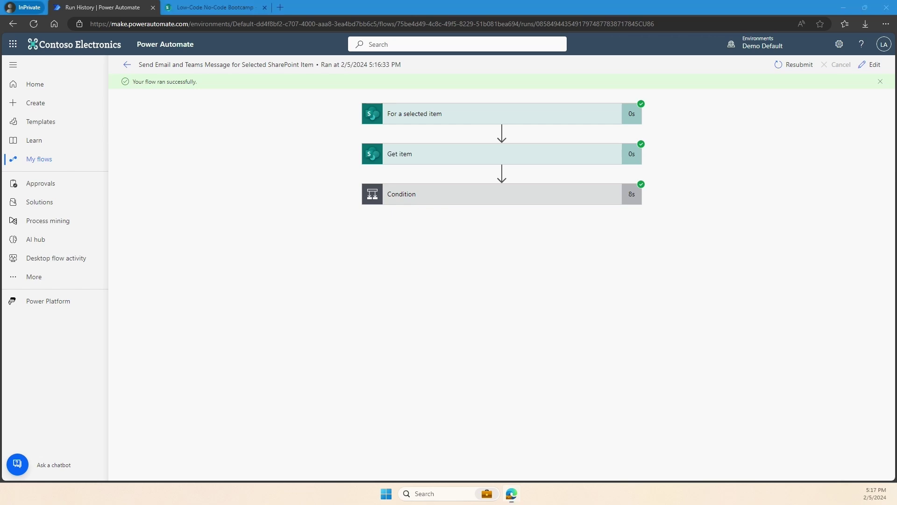
pyautogui.moveTo(896, 117); pyautogui.dragTo(567, 95)
pyautogui.click(206, 194)
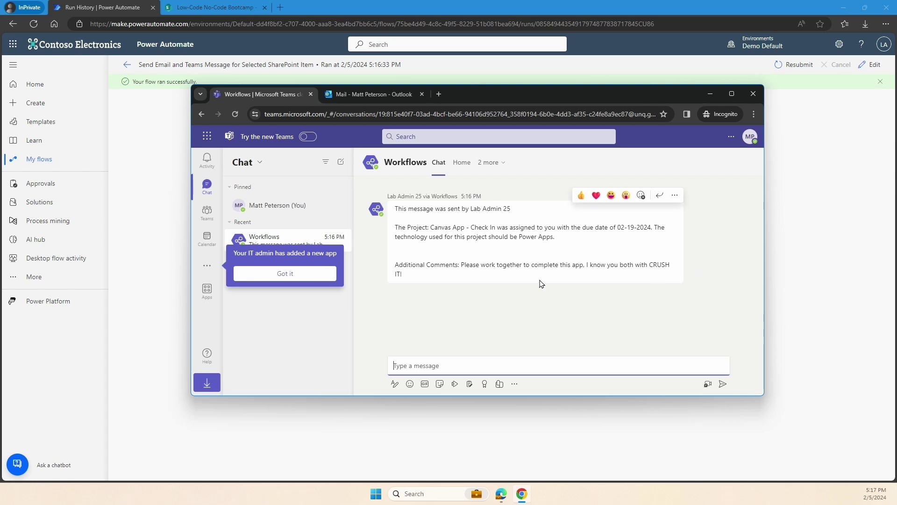
# Open the new project email in the first recipient's Outlook and bring up the second recipient's Teams window
pyautogui.click(374, 94)
pyautogui.click(402, 227)
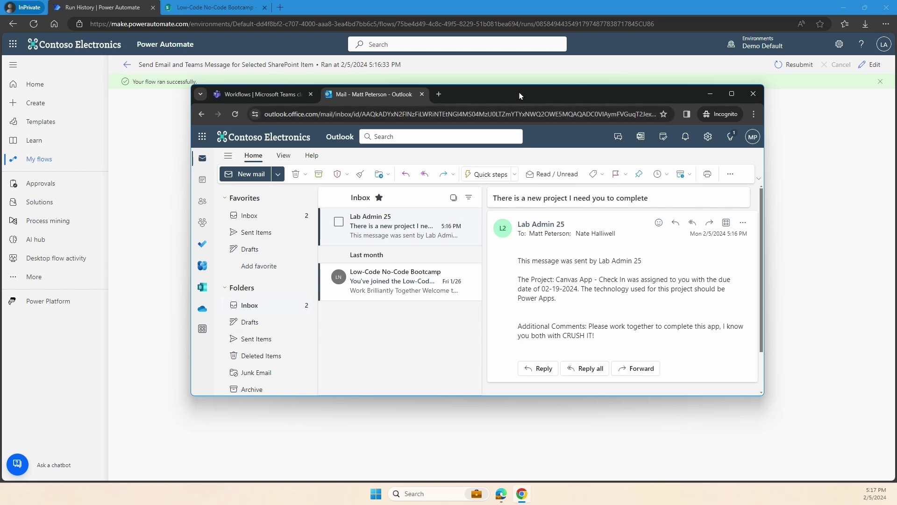
pyautogui.moveTo(522, 95); pyautogui.dragTo(410, 72)
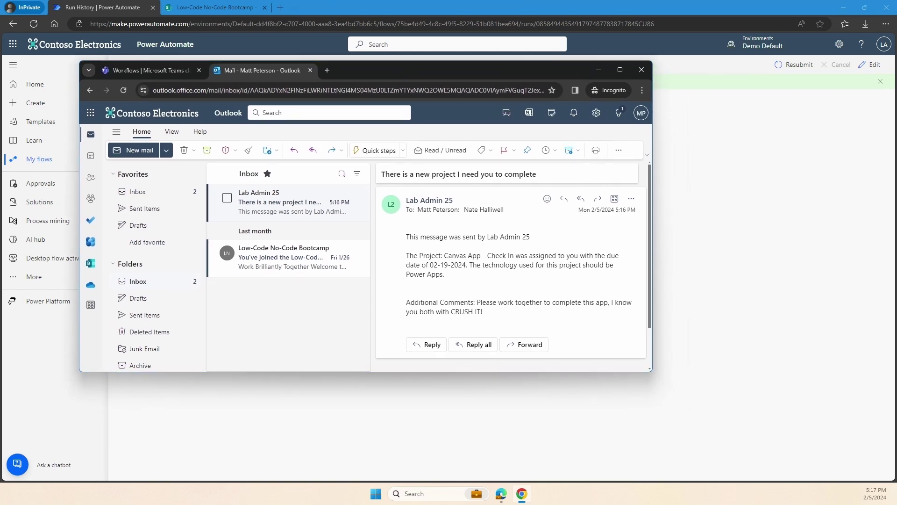
pyautogui.moveTo(654, 144); pyautogui.dragTo(558, 126)
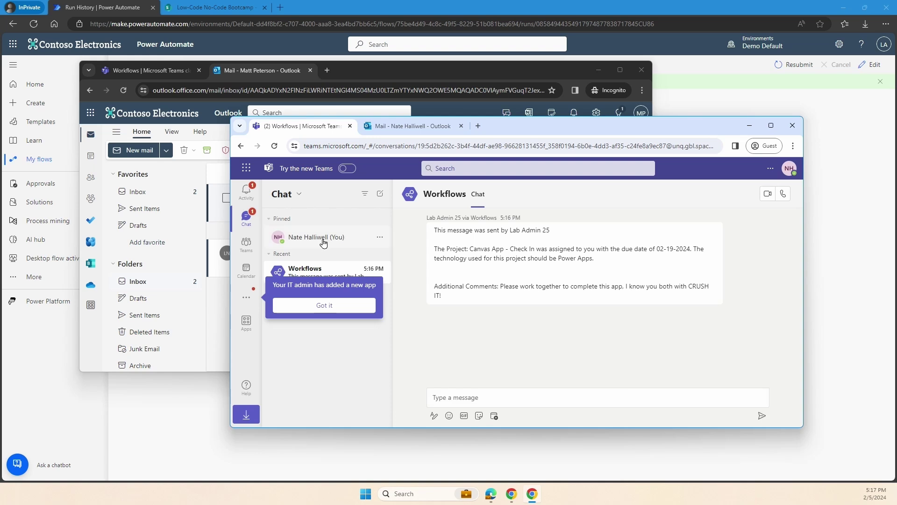
# Check the second recipient's Workflows chat and new project email, then bring the first Outlook window forward
pyautogui.click(323, 238)
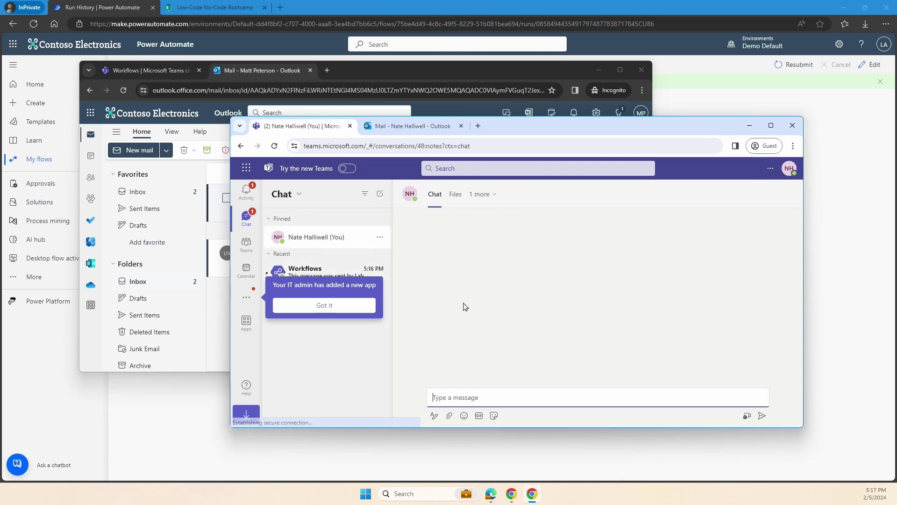
pyautogui.click(317, 271)
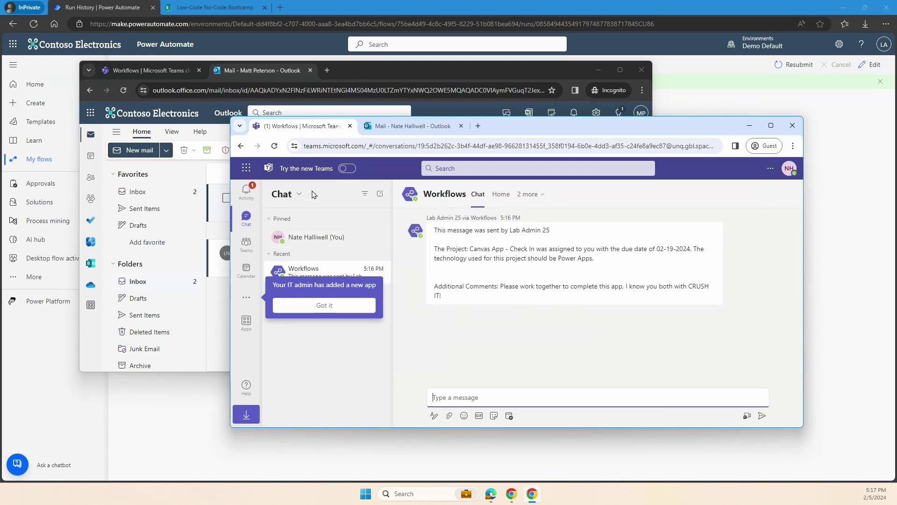
pyautogui.click(411, 126)
pyautogui.click(430, 264)
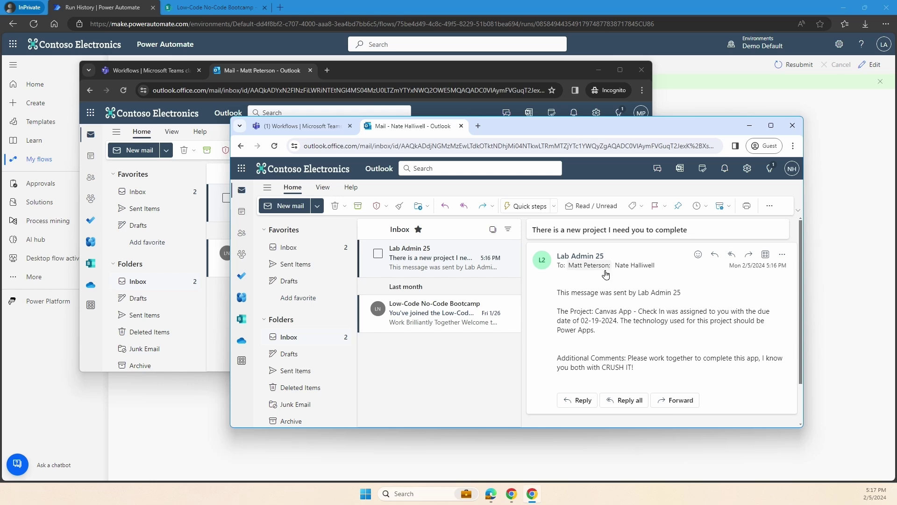
pyautogui.moveTo(611, 126); pyautogui.dragTo(635, 184)
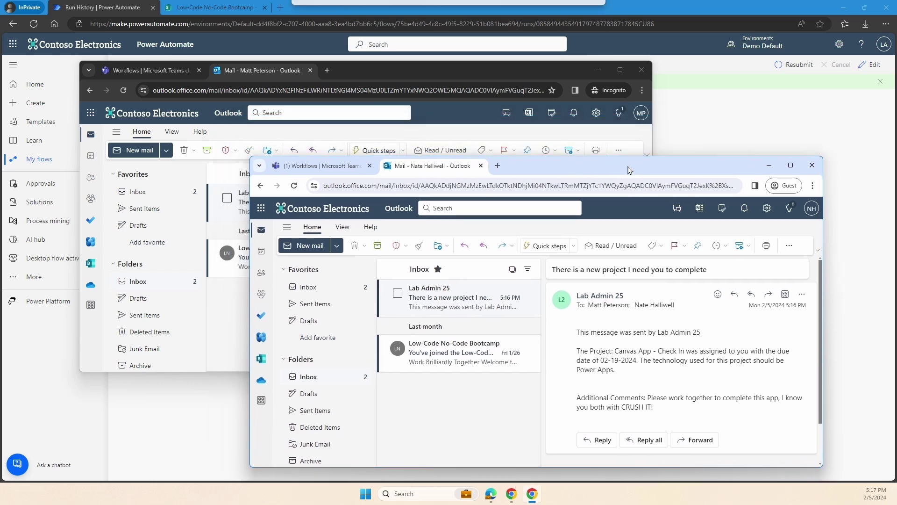
pyautogui.click(519, 70)
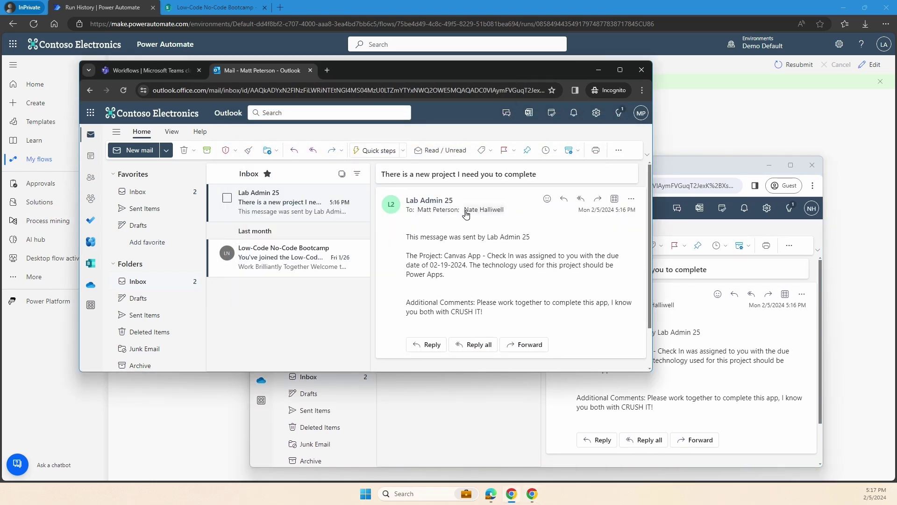